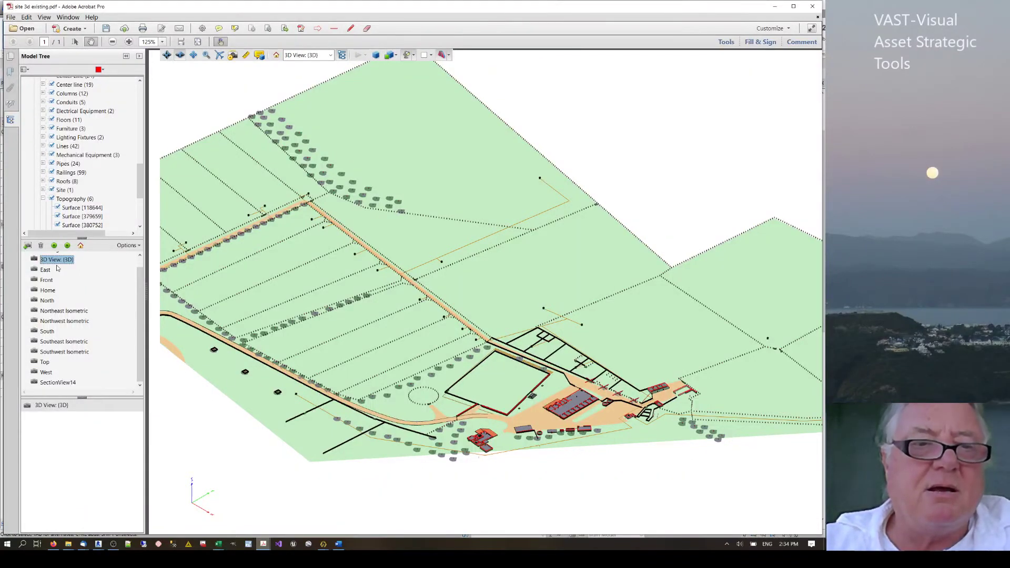
Select the default 3D view, orbit and tilt the site model, then zoom out to see the whole site.
click(57, 260)
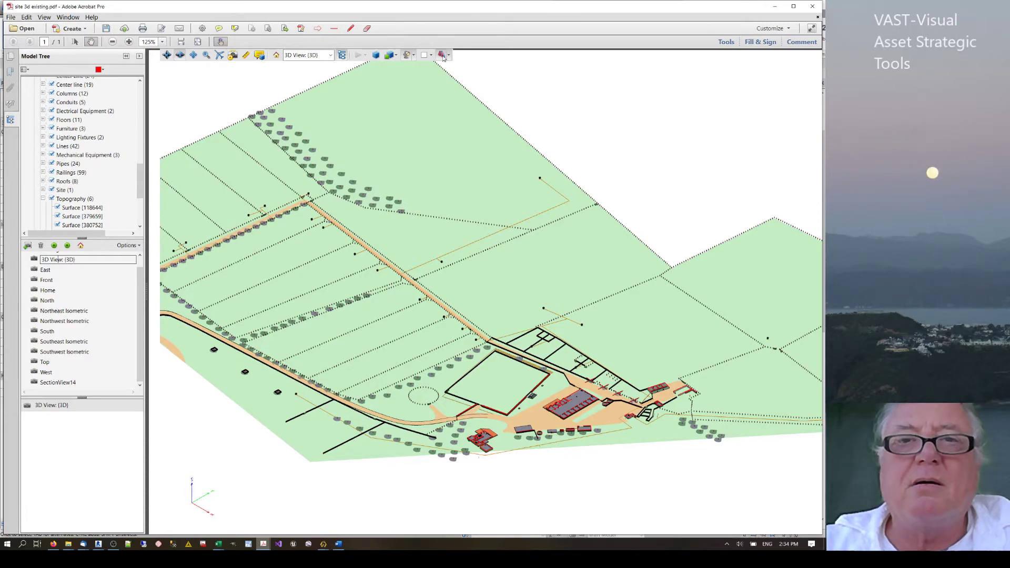
click(436, 169)
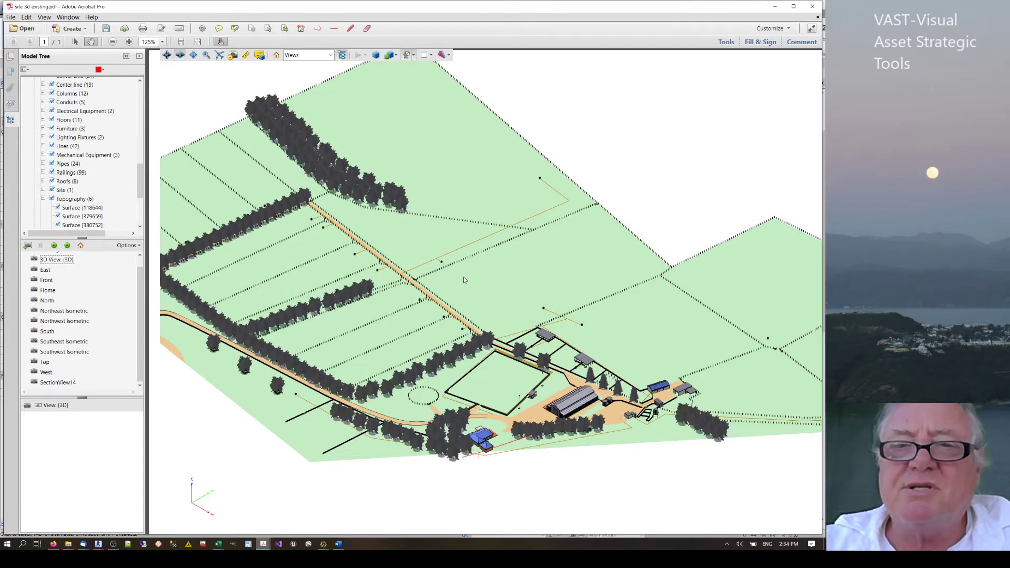
drag(464, 280, 554, 341)
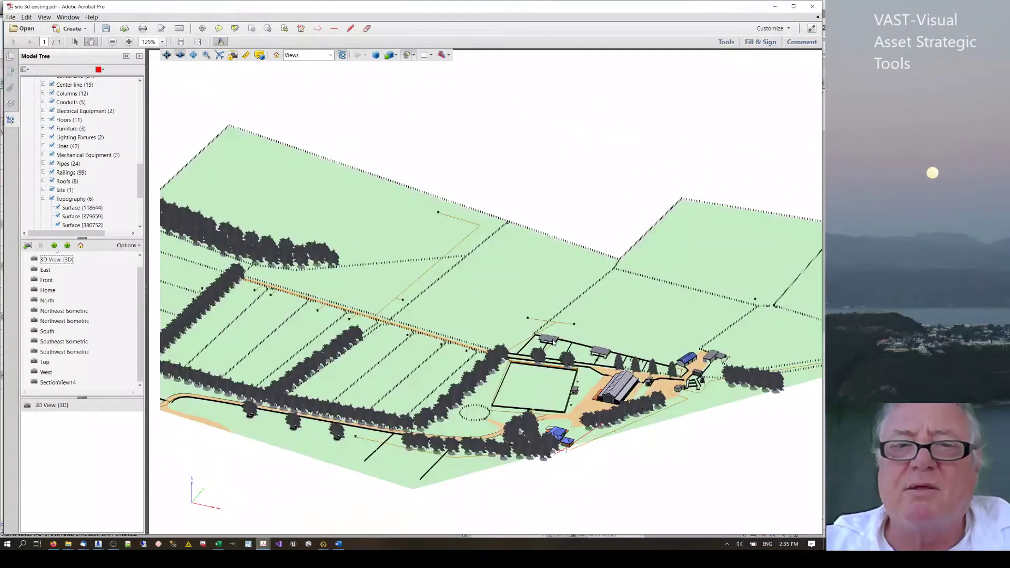
drag(394, 266, 539, 324)
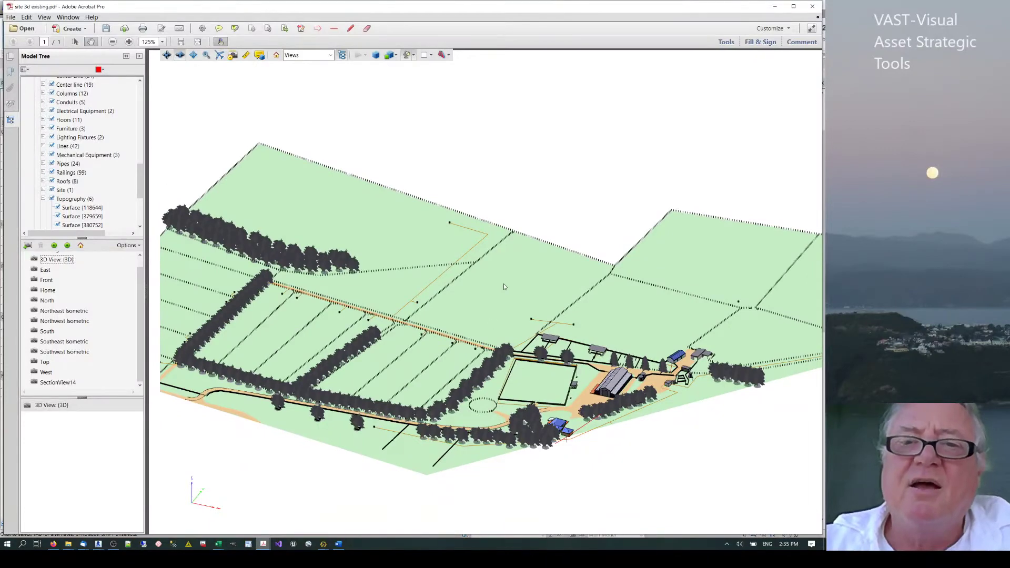
click(432, 243)
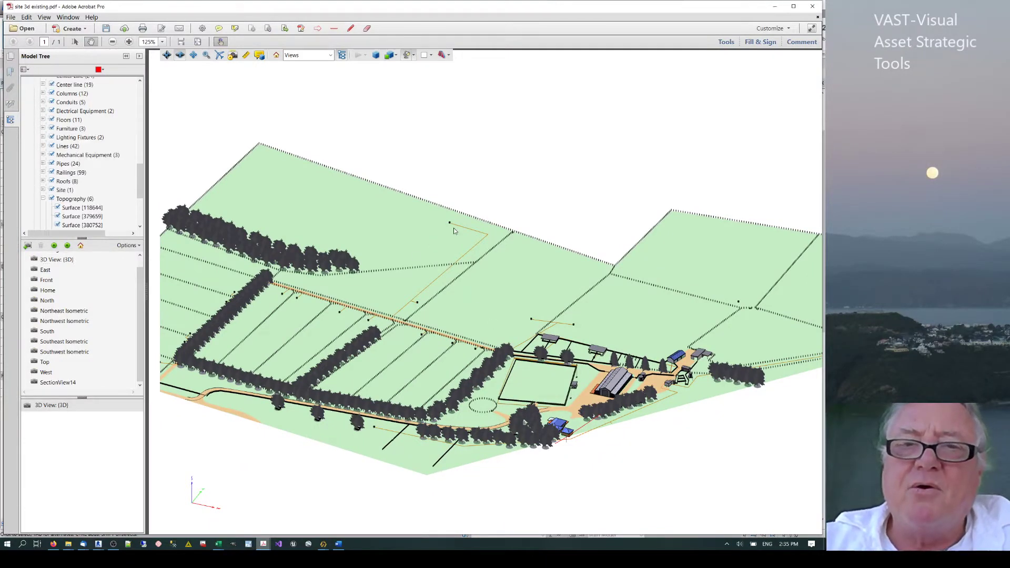
scroll(444, 228, down, 2)
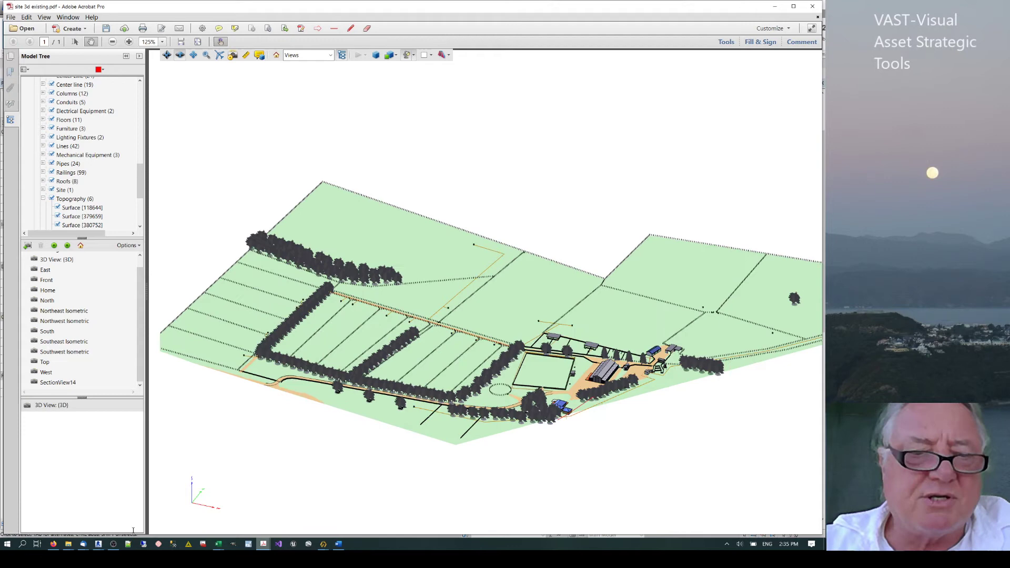
In Revit's 3D view, uncheck Section Box in Properties so the entire topography shows.
mouse_move(99, 545)
click(56, 508)
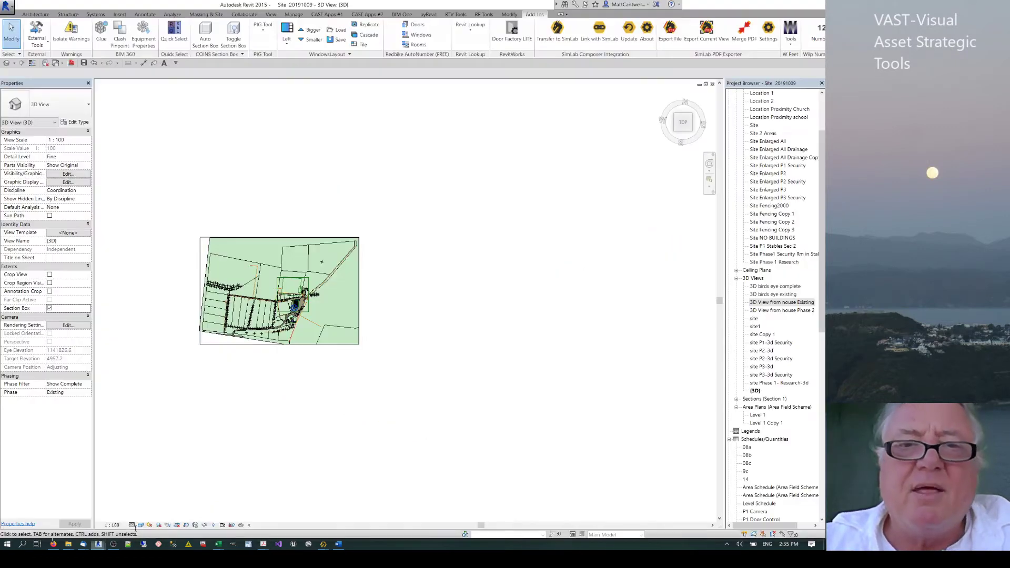
click(50, 308)
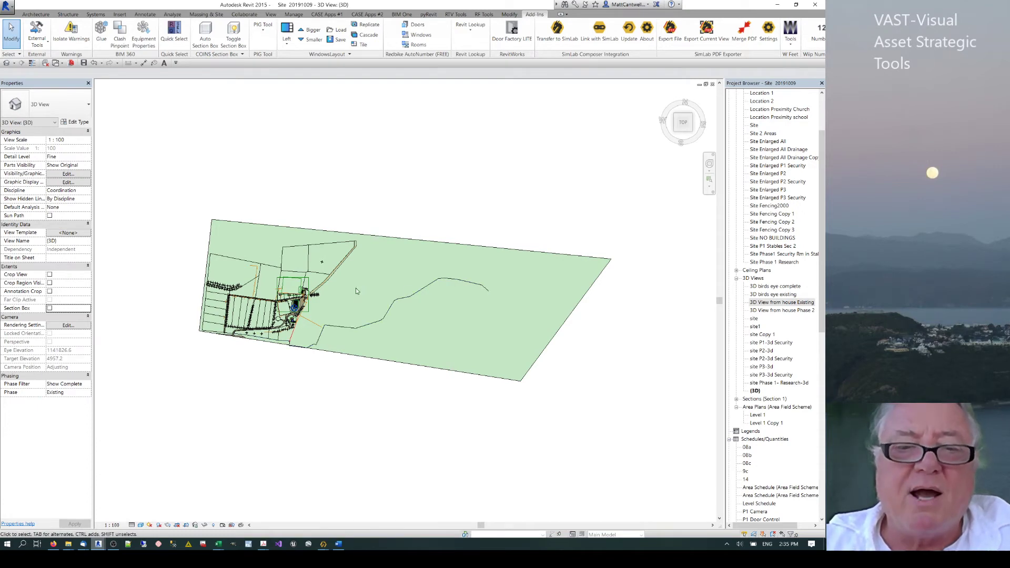
Orbit the site top-down, select the barn roof to inspect it, then show SectionView14.
mouse_move(266, 542)
click(374, 520)
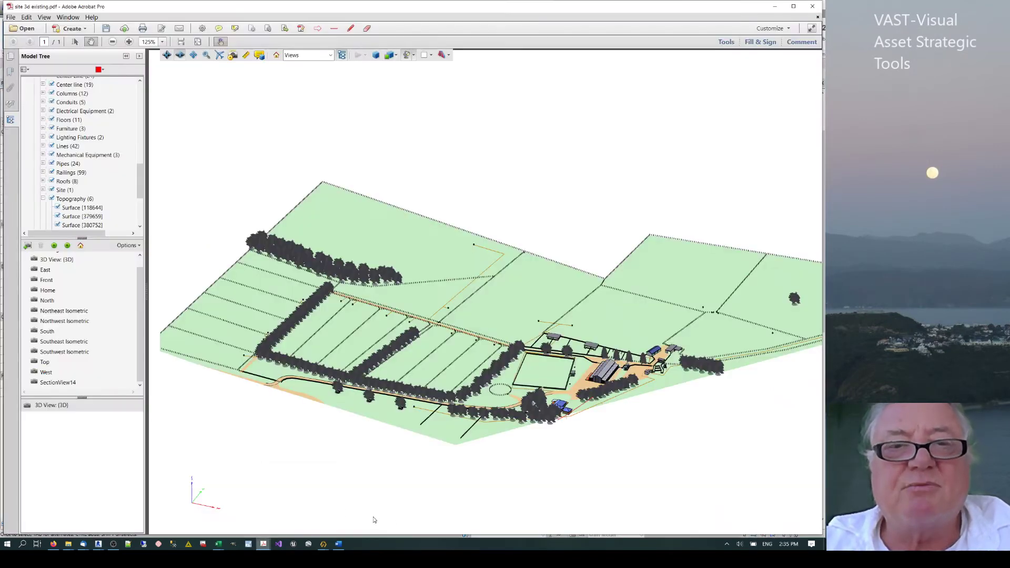
mouse_move(444, 480)
mouse_down()
mouse_move(451, 424)
mouse_move(469, 474)
mouse_move(548, 490)
mouse_move(524, 488)
mouse_up()
scroll(717, 307, up, 10)
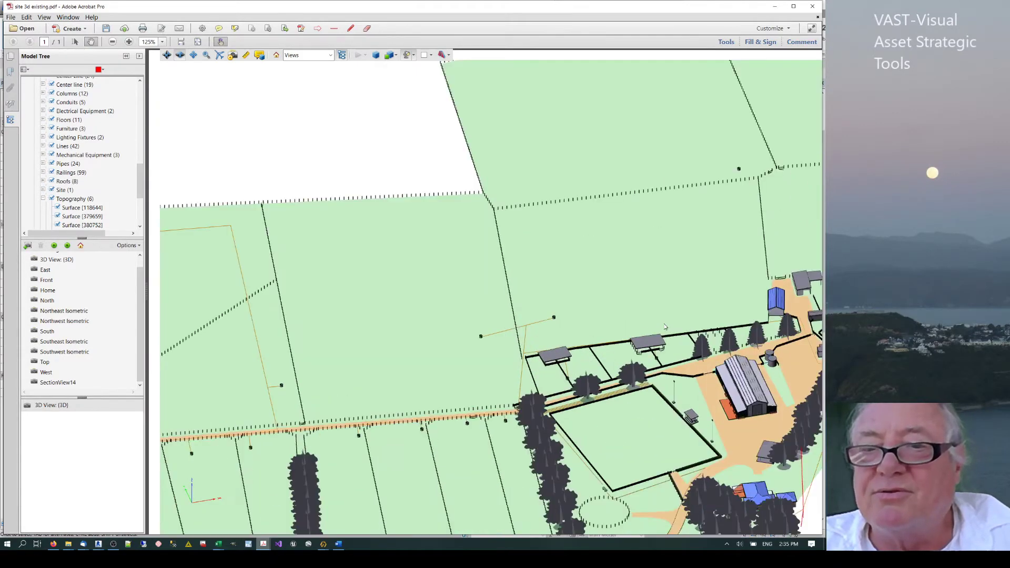
click(782, 398)
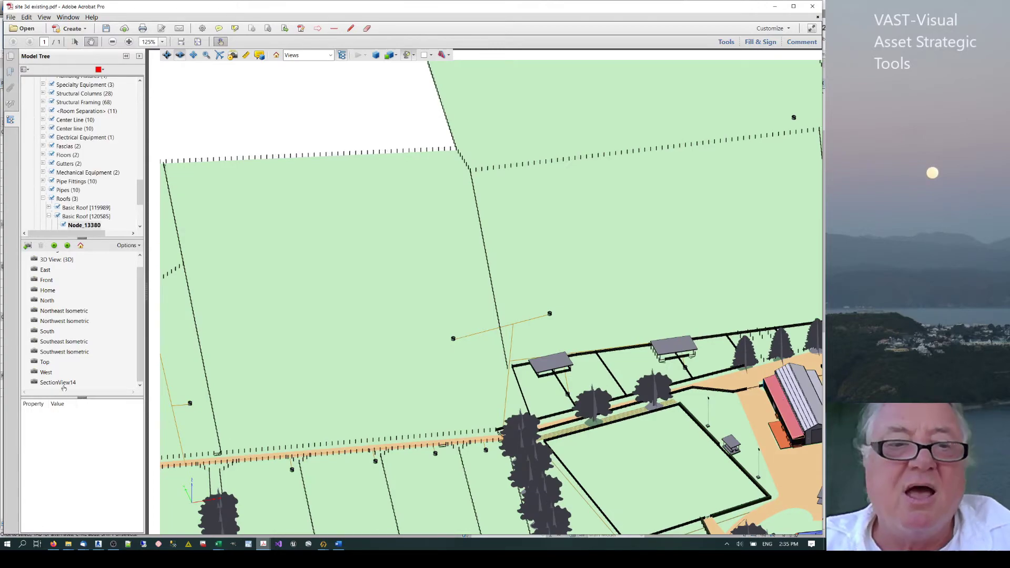
click(58, 382)
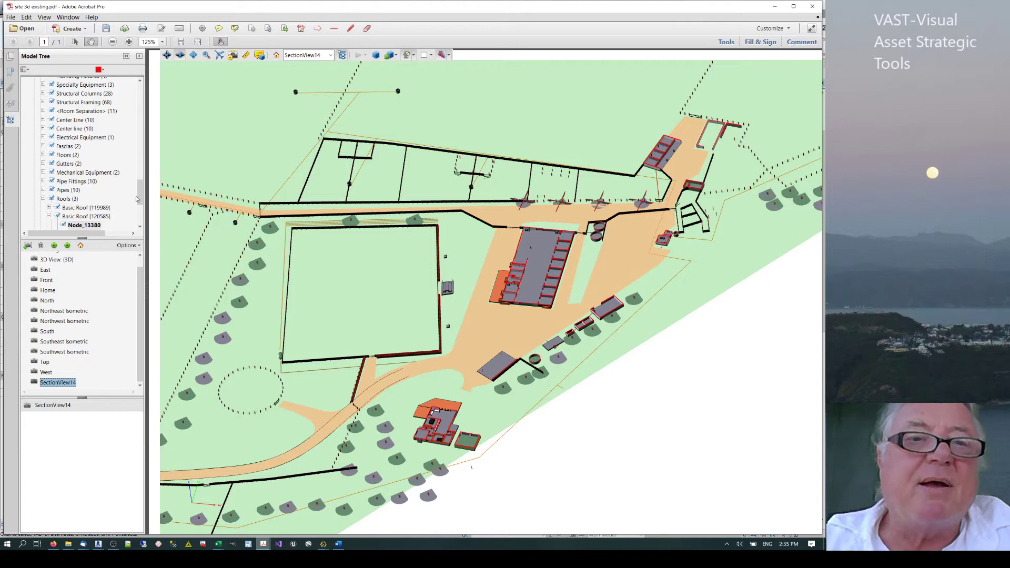
drag(140, 198, 141, 87)
Export the whole model tree as a CSV file named 'abc' in Downloads.
click(46, 82)
right_click(46, 82)
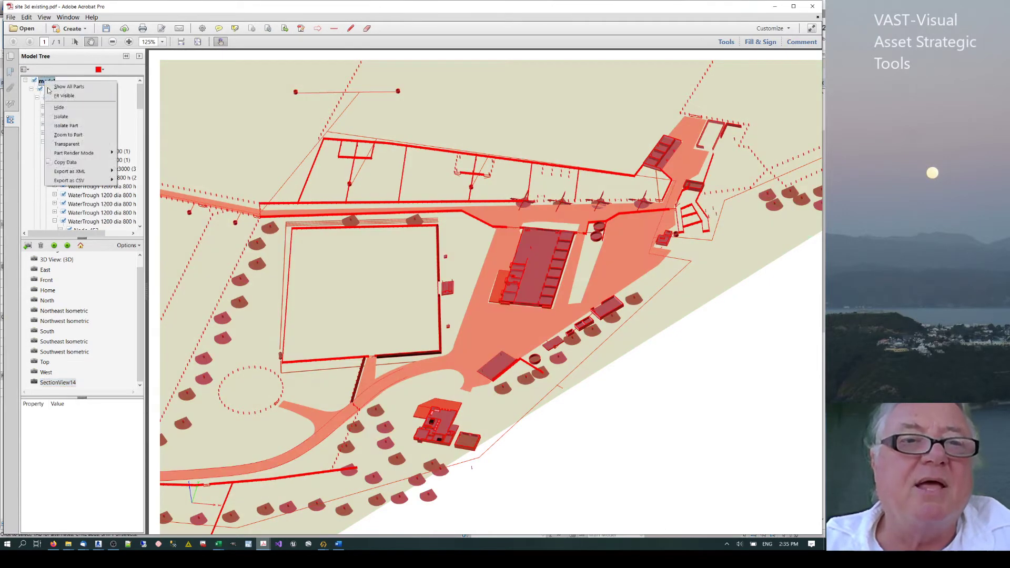
mouse_move(84, 183)
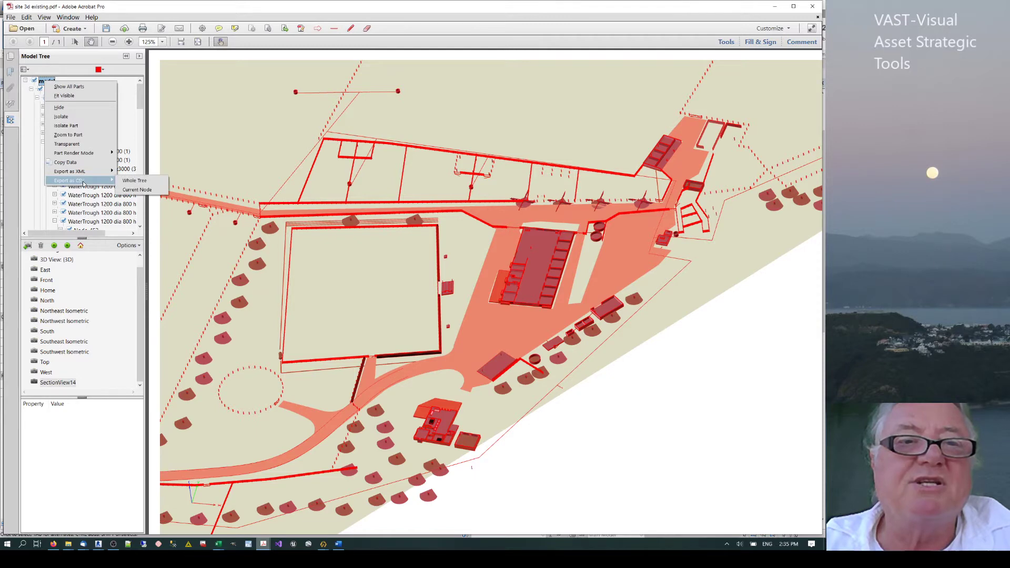
click(132, 182)
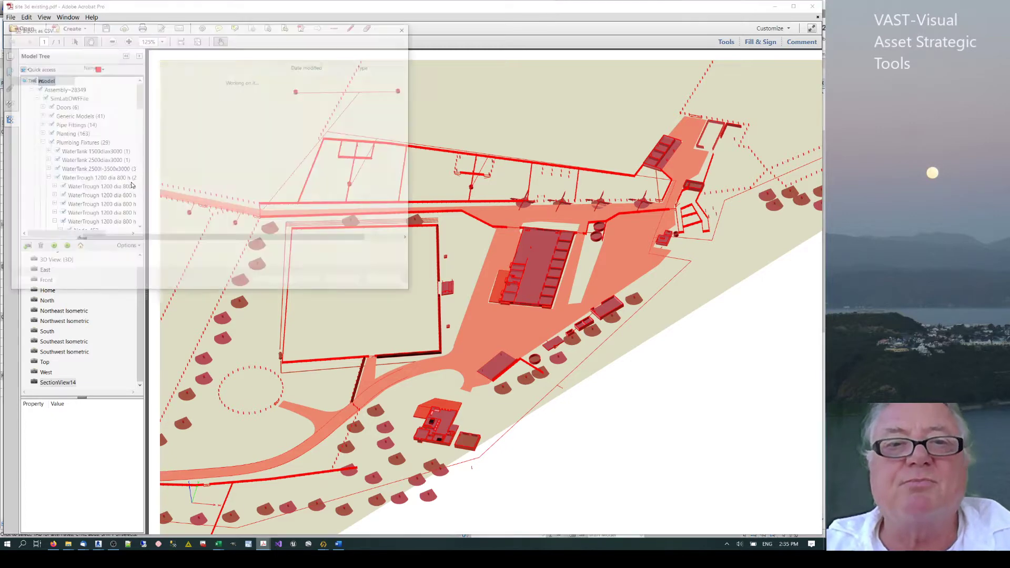
text(abc)
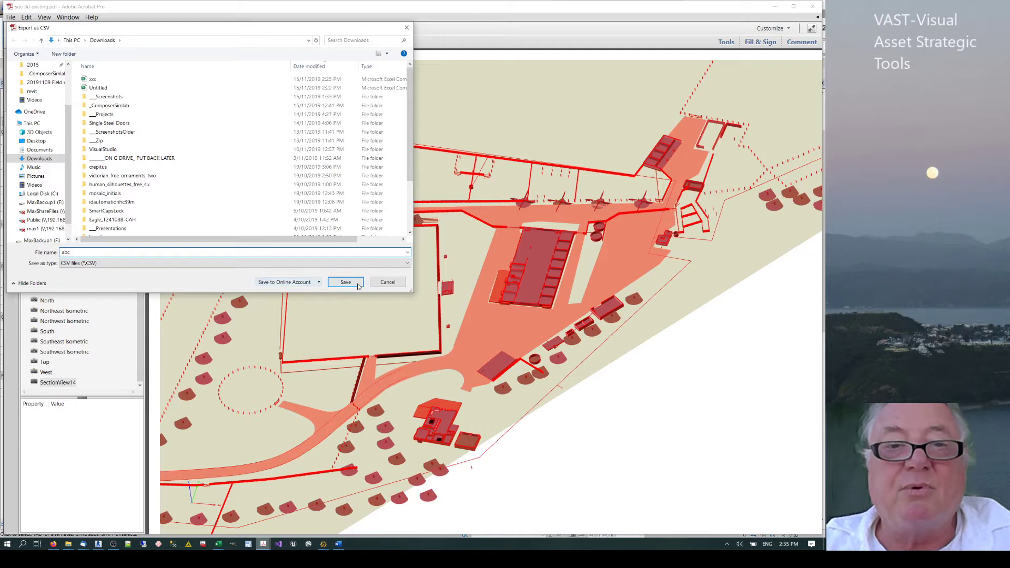
click(347, 283)
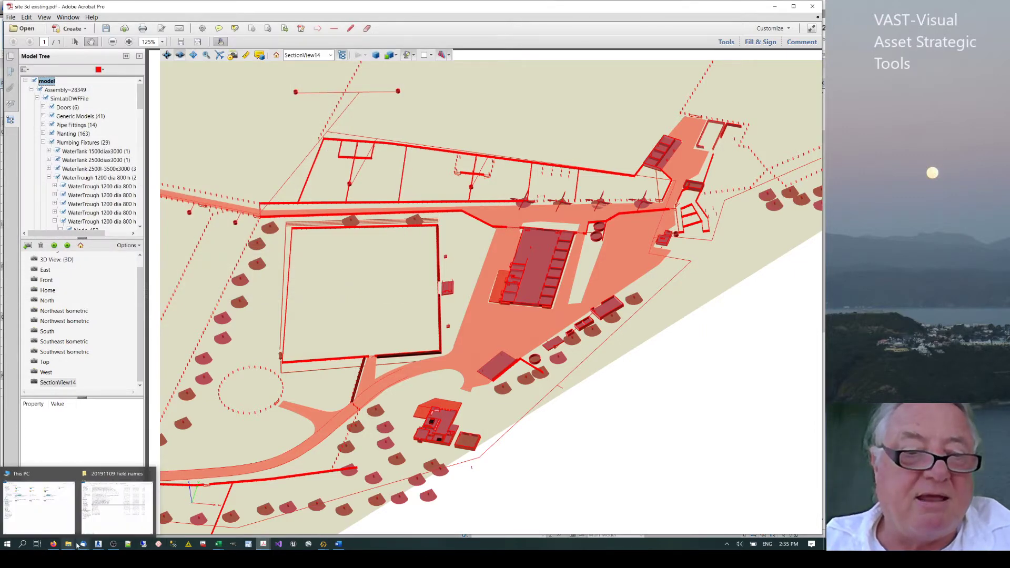
Run the Import CSV macro in the ImportCSVfromPDF workbook and load 'abc' from Downloads.
mouse_move(218, 544)
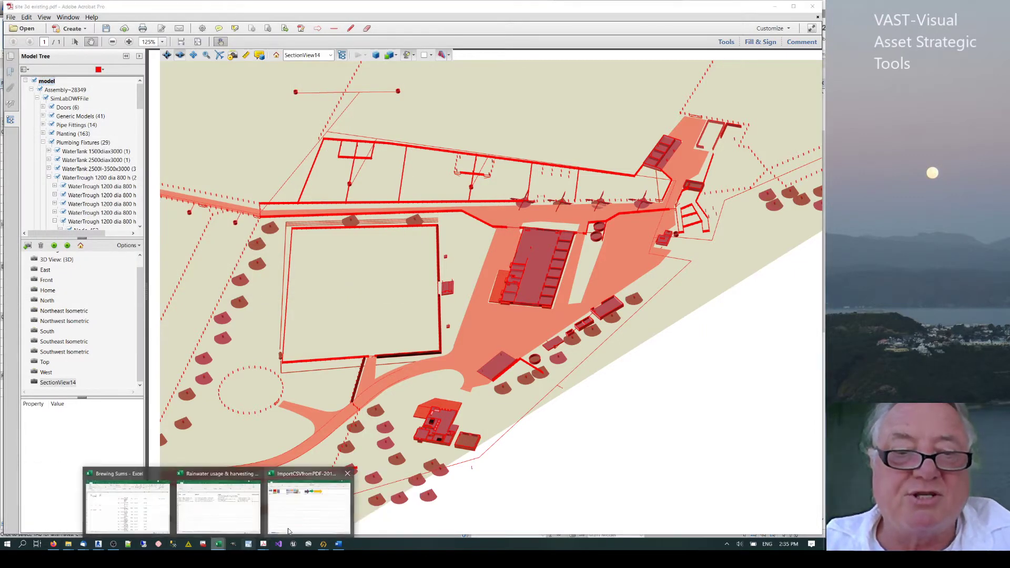
click(126, 502)
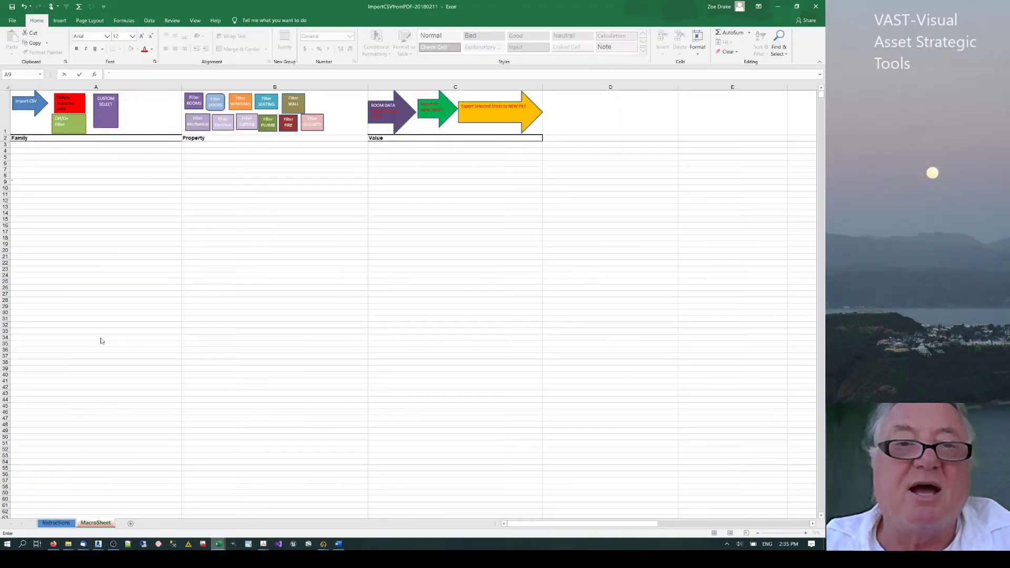
click(22, 106)
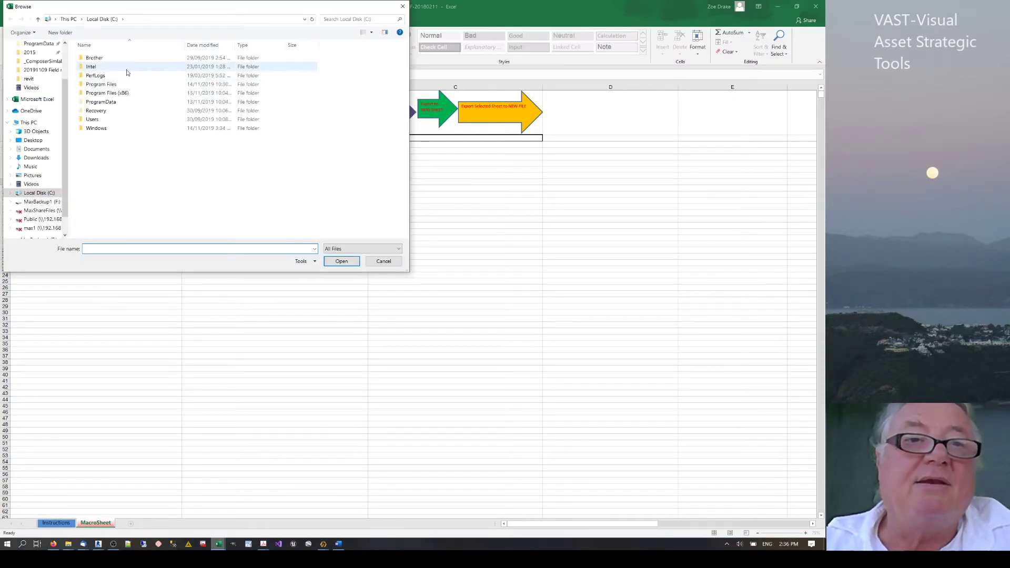
middle_click(129, 247)
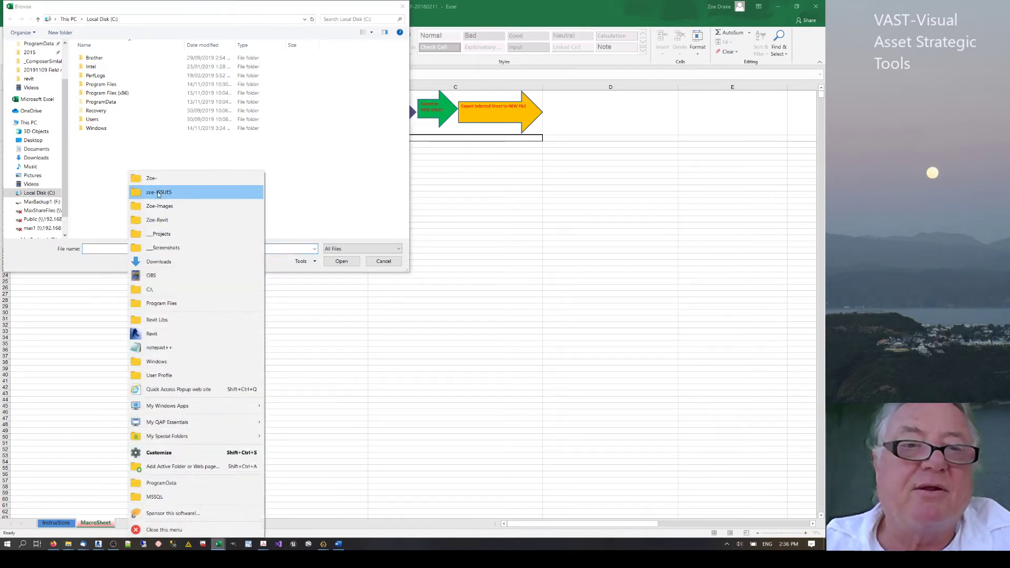
click(152, 262)
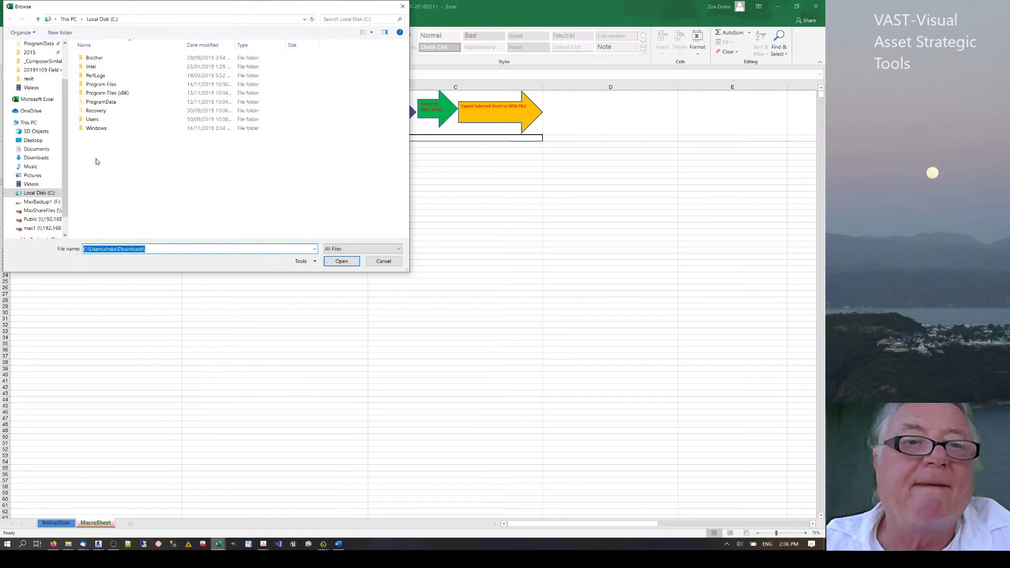
click(124, 56)
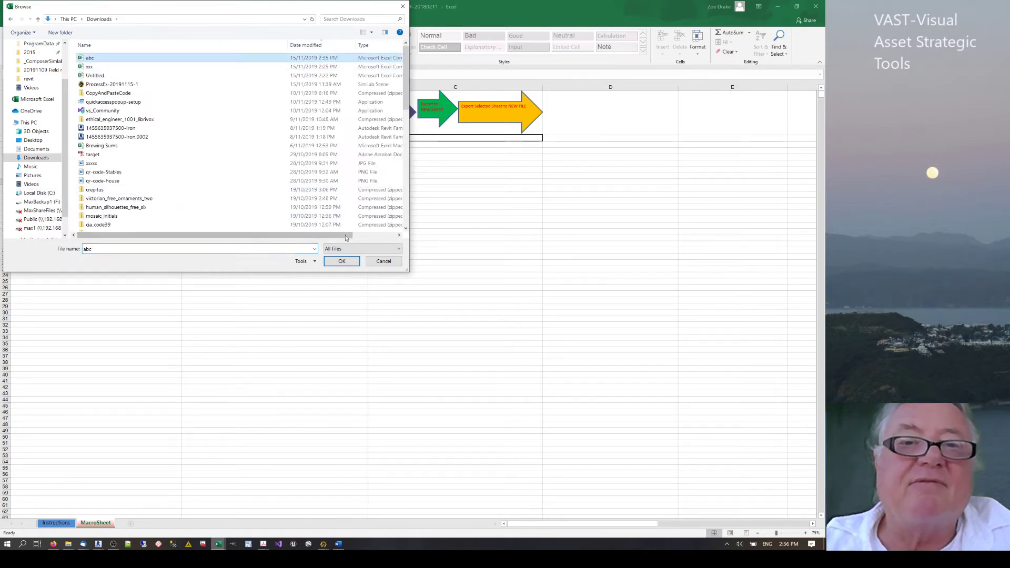
key(Return)
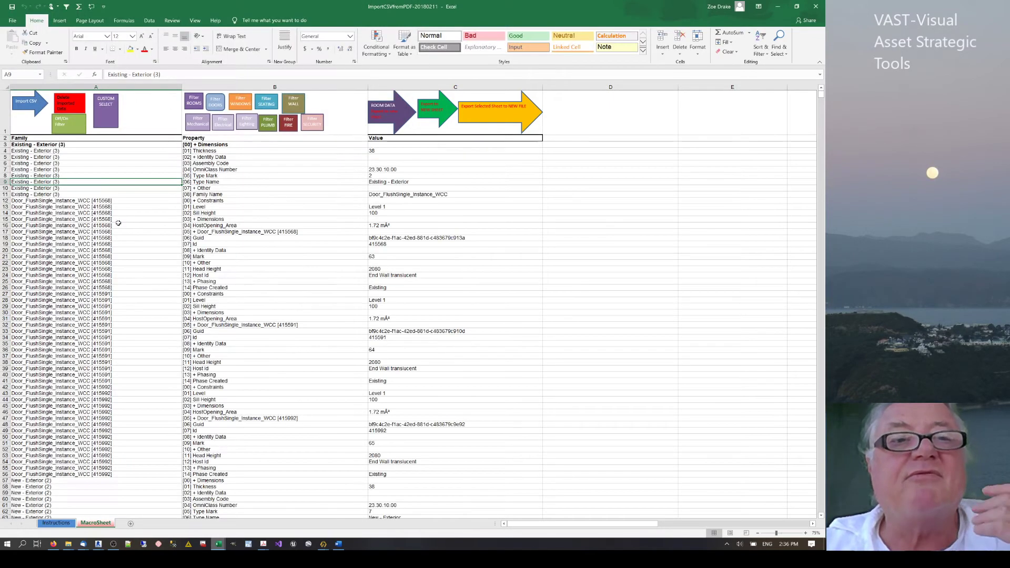
Check where the imported data ends, then apply the Filter DOORS button to keep only door rows.
click(77, 152)
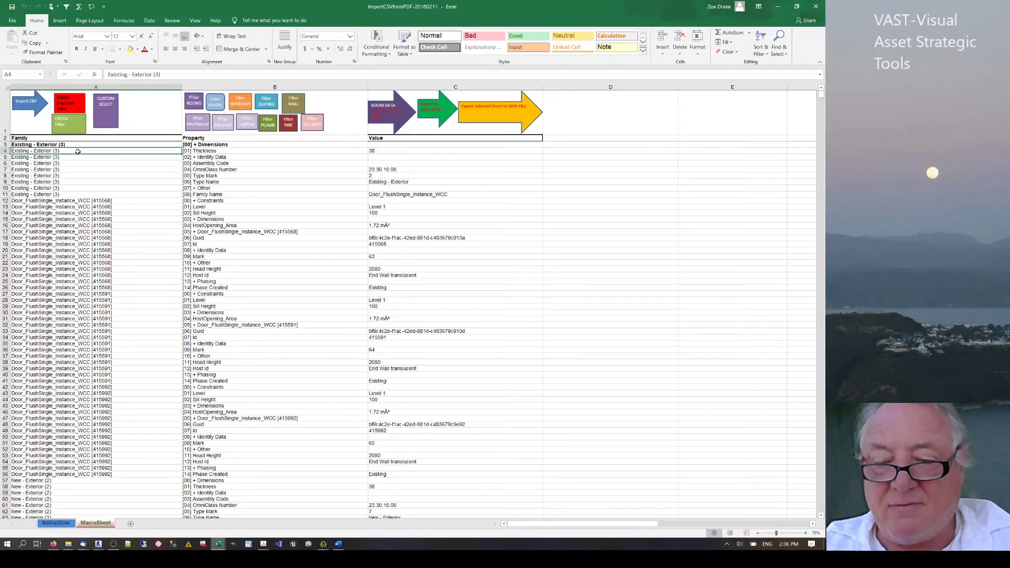
key(ctrl+Down)
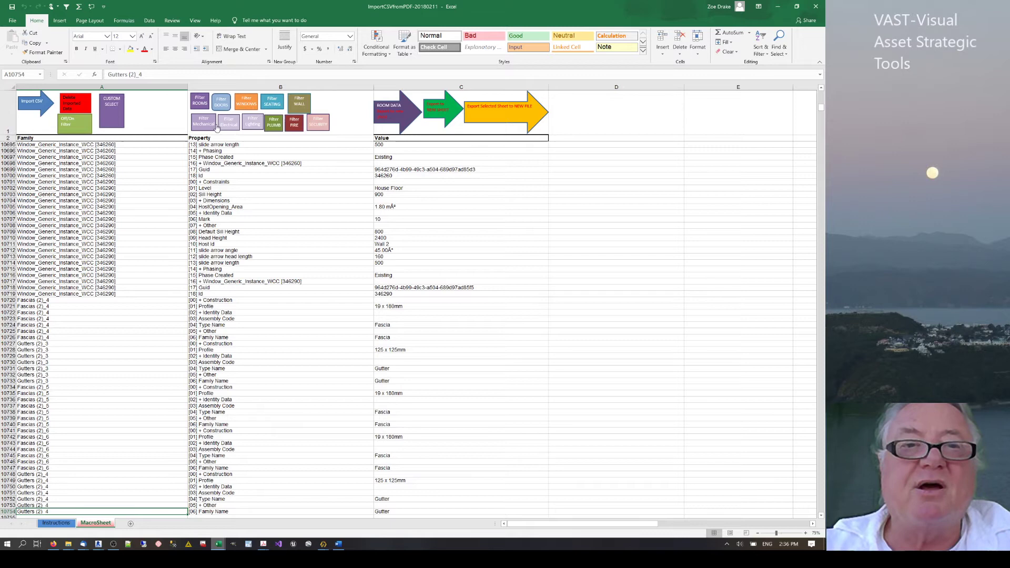
click(221, 101)
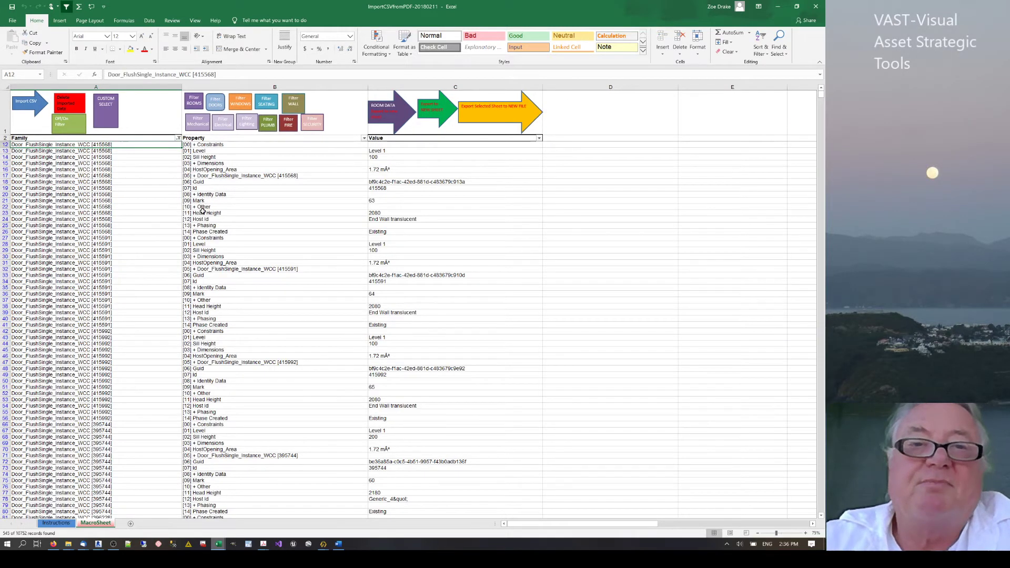
Export the door data to a new DATA5 sheet and delete columns D:E (Sill Height, Dimensions).
click(429, 115)
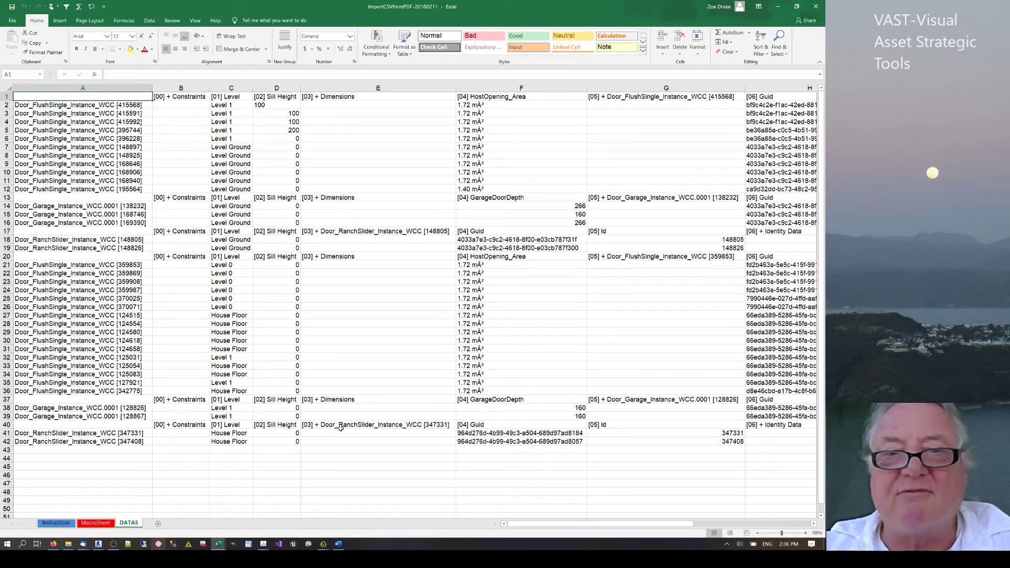
drag(283, 87, 388, 91)
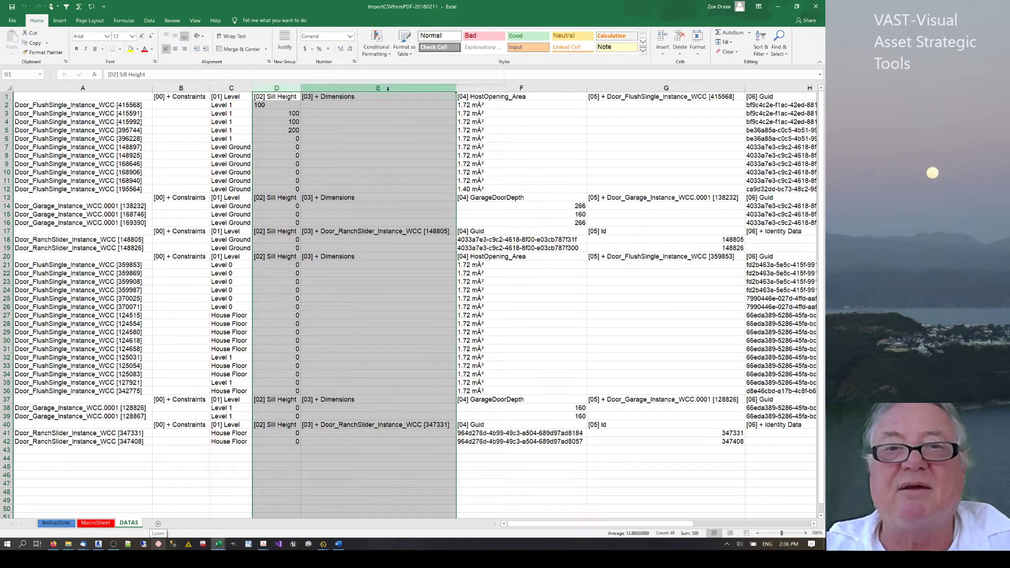
right_click(389, 91)
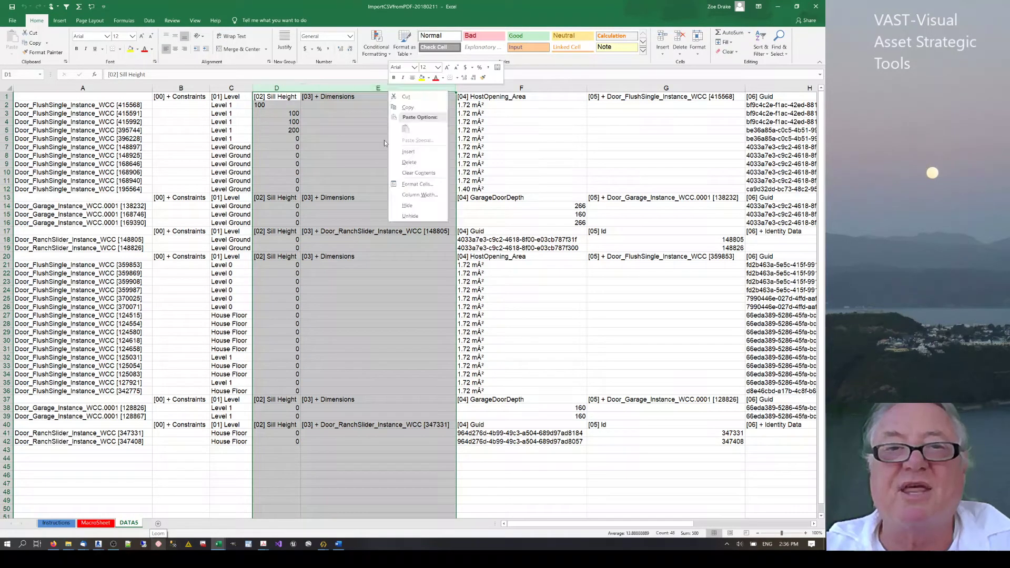
click(409, 162)
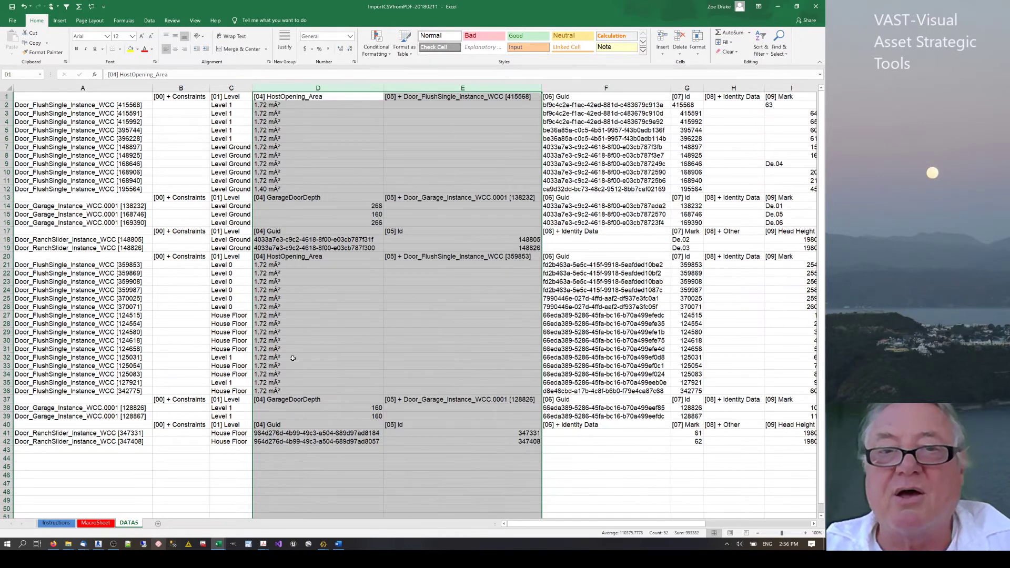
Review the Mark values and garage door entries in the reshaped door data.
click(322, 333)
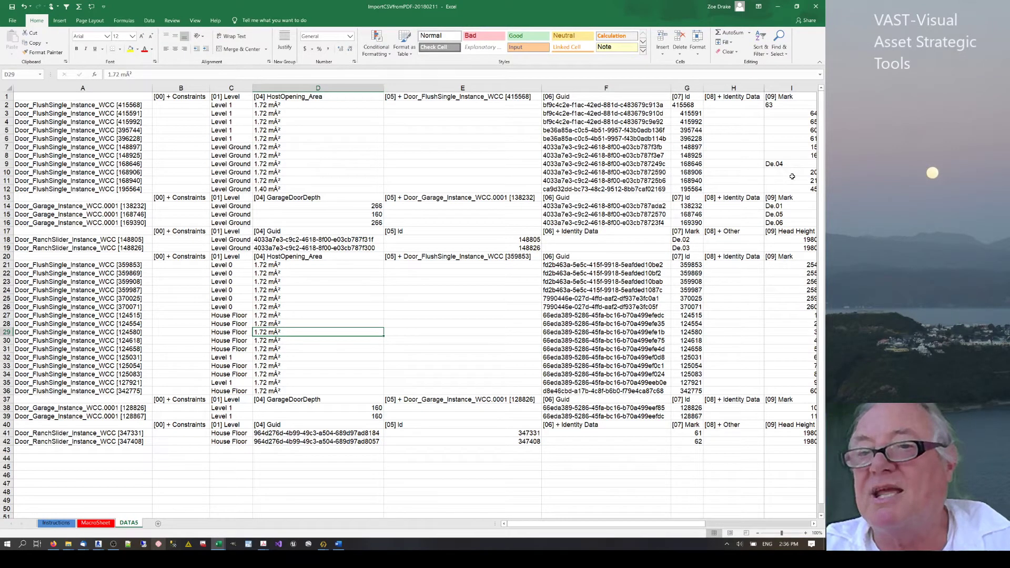
click(785, 206)
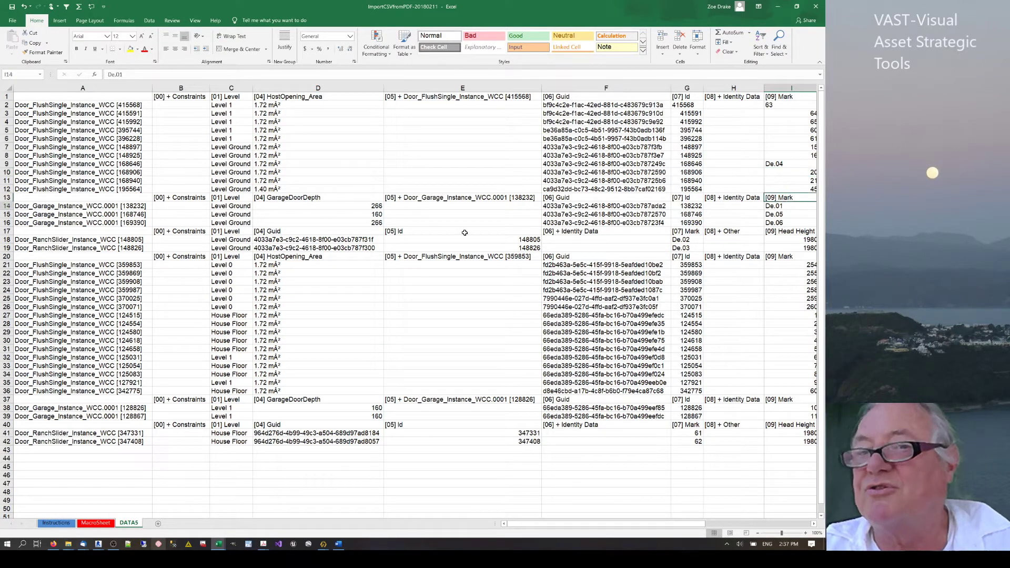
click(40, 221)
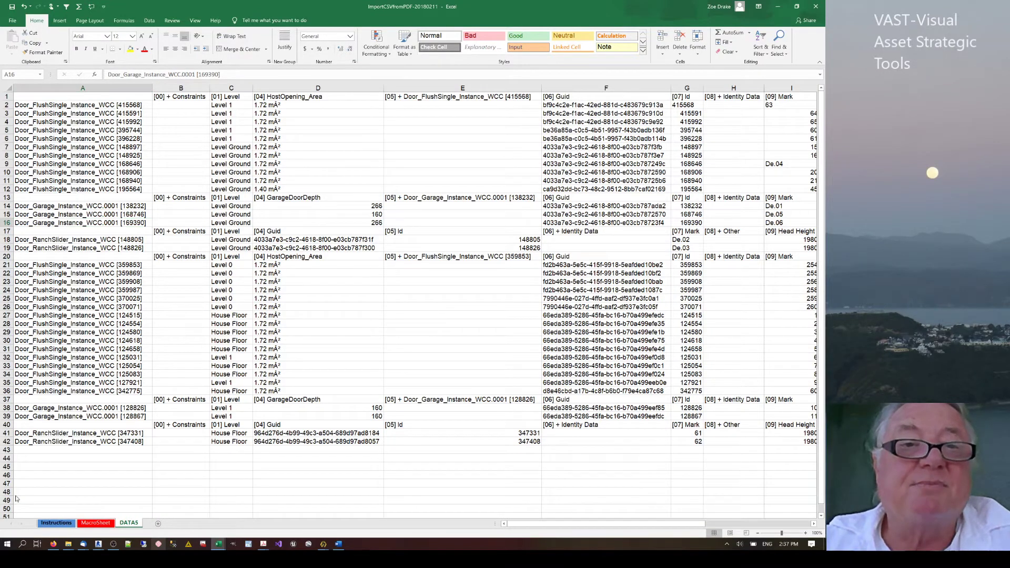
click(56, 523)
On MacroSheet, clear the existing door filter and turn table filtering back on.
click(89, 523)
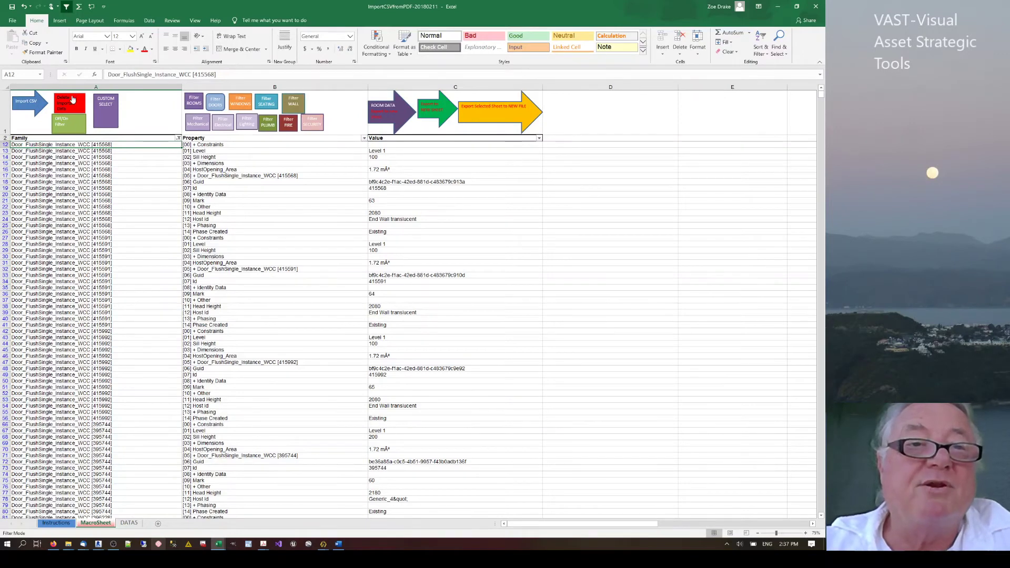
click(60, 119)
click(102, 109)
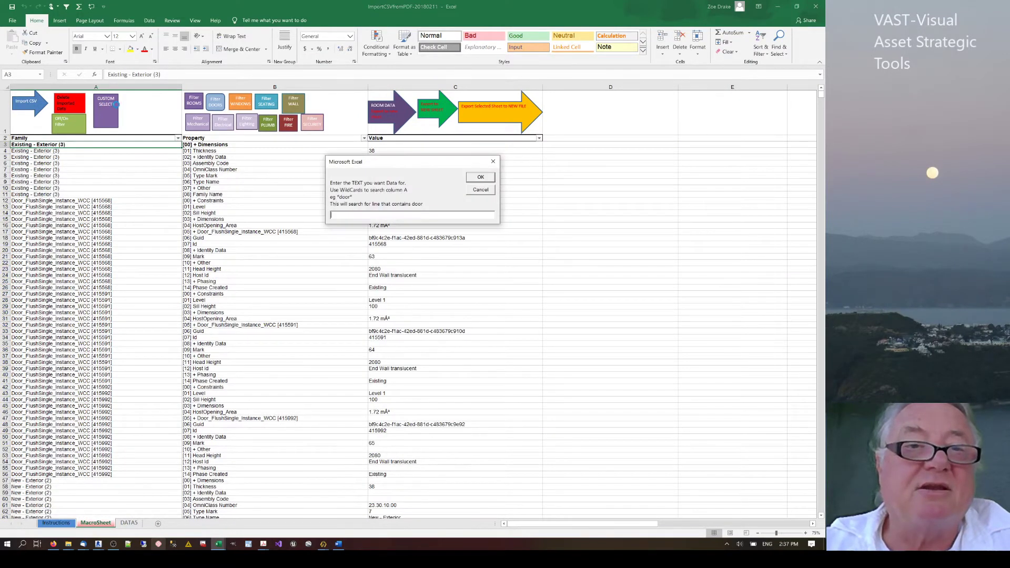
click(493, 162)
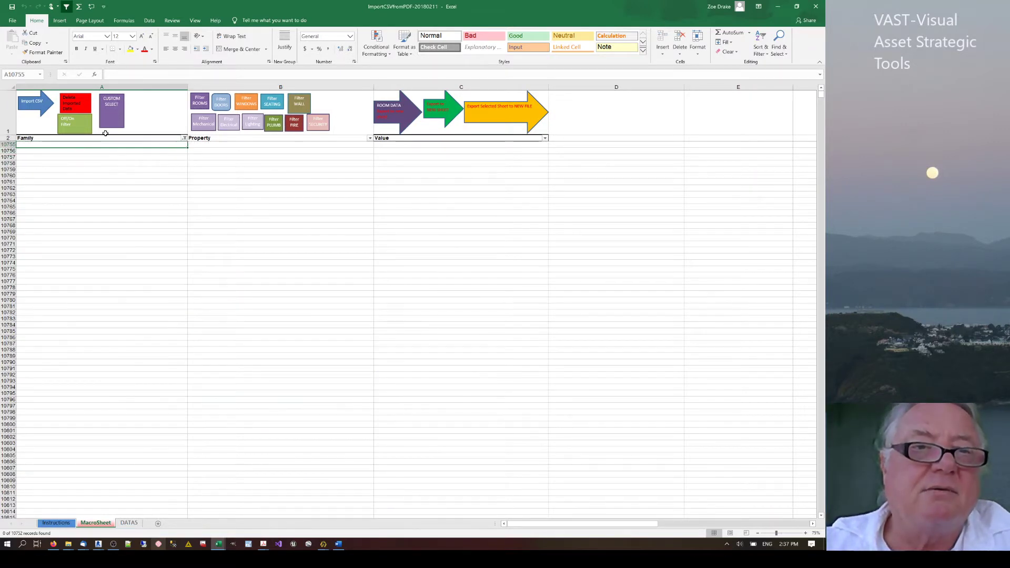
click(75, 126)
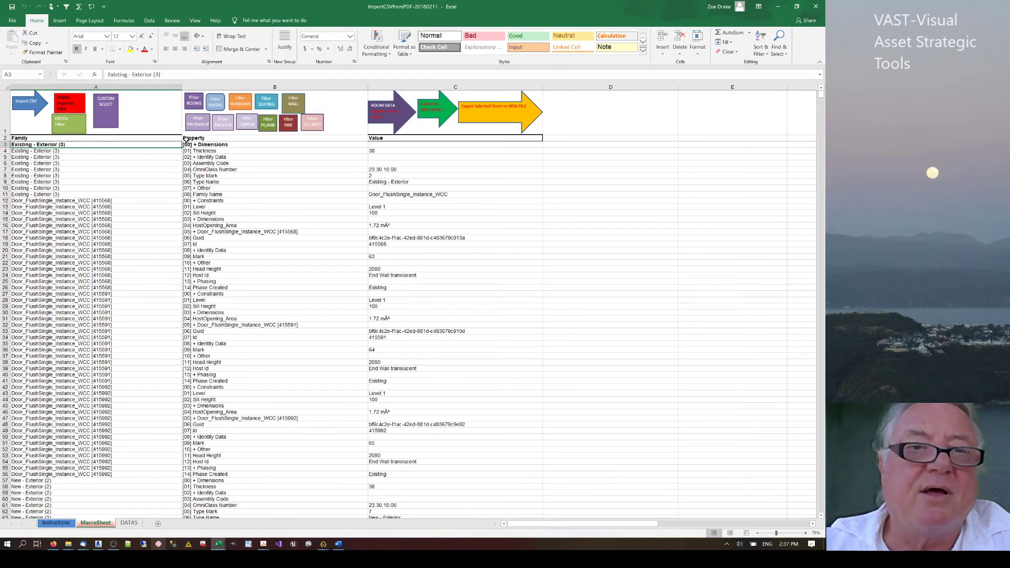
click(168, 138)
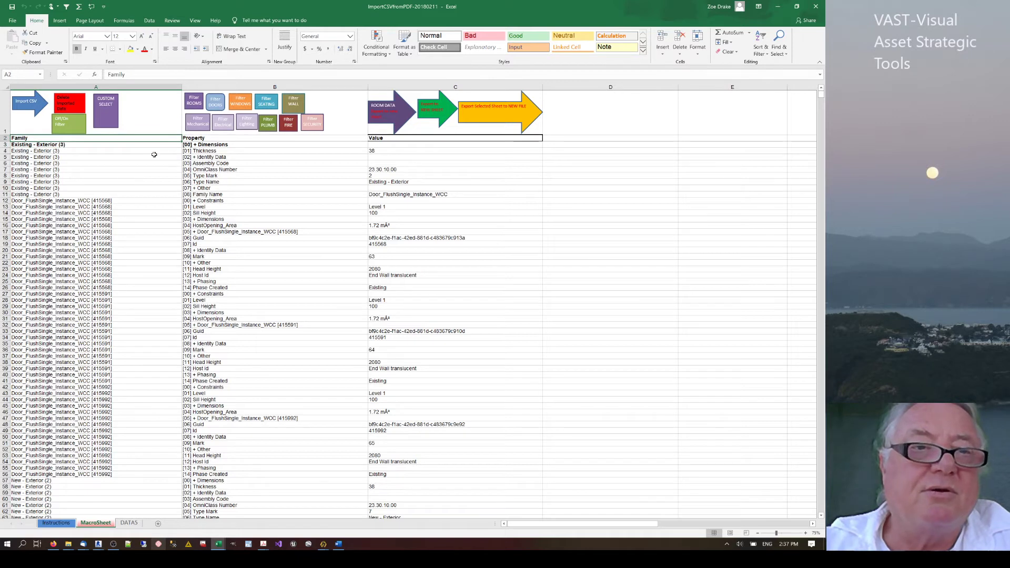
click(59, 123)
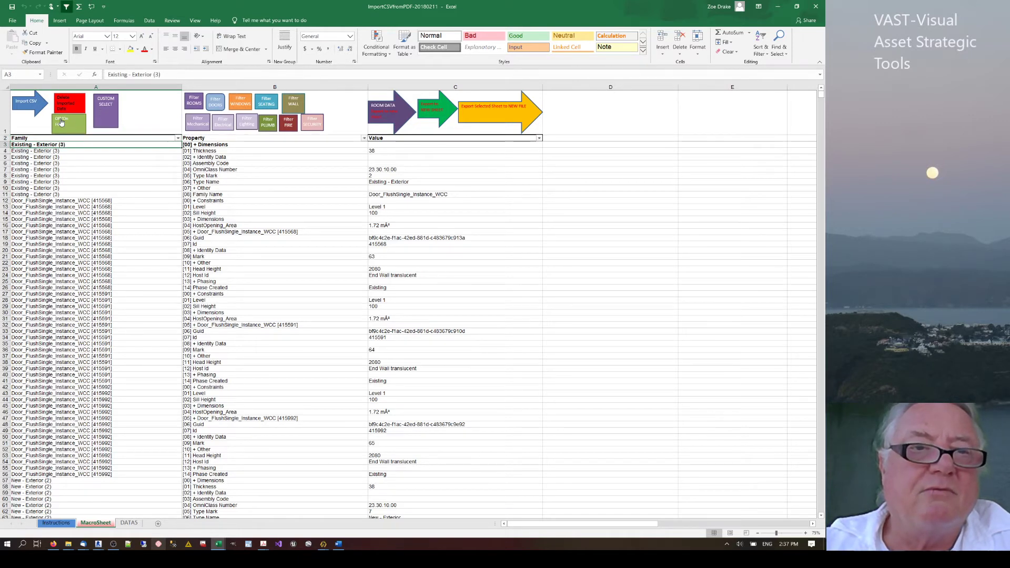
Filter the Family column by searching 'RPC T' to show only RPC Tree rows.
click(156, 169)
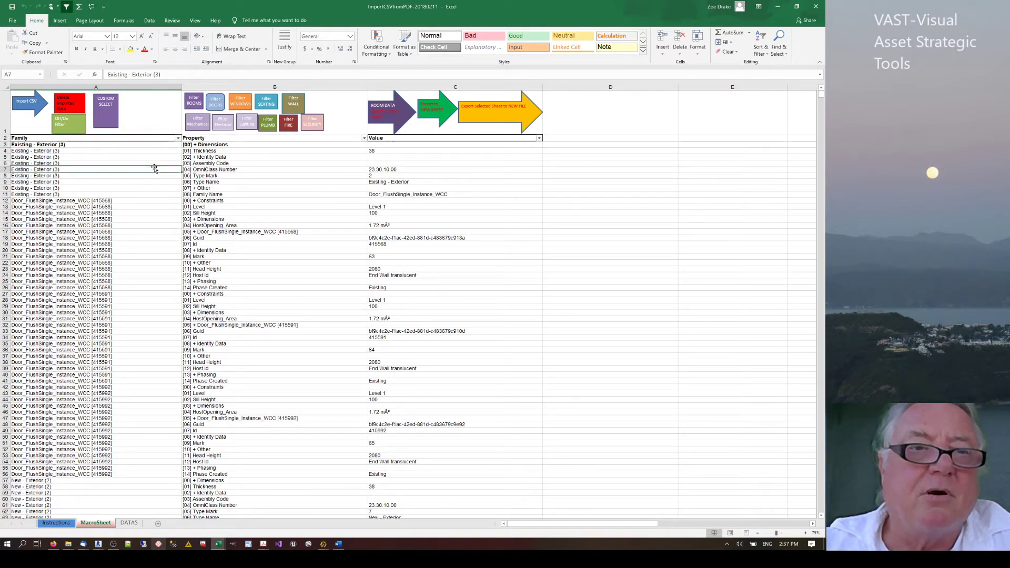
click(178, 138)
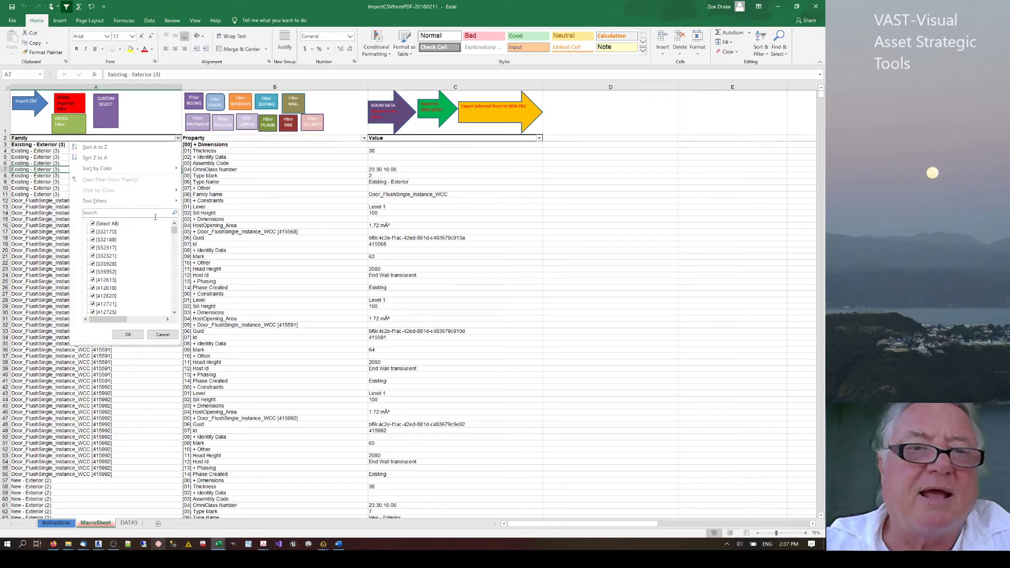
drag(174, 230, 174, 290)
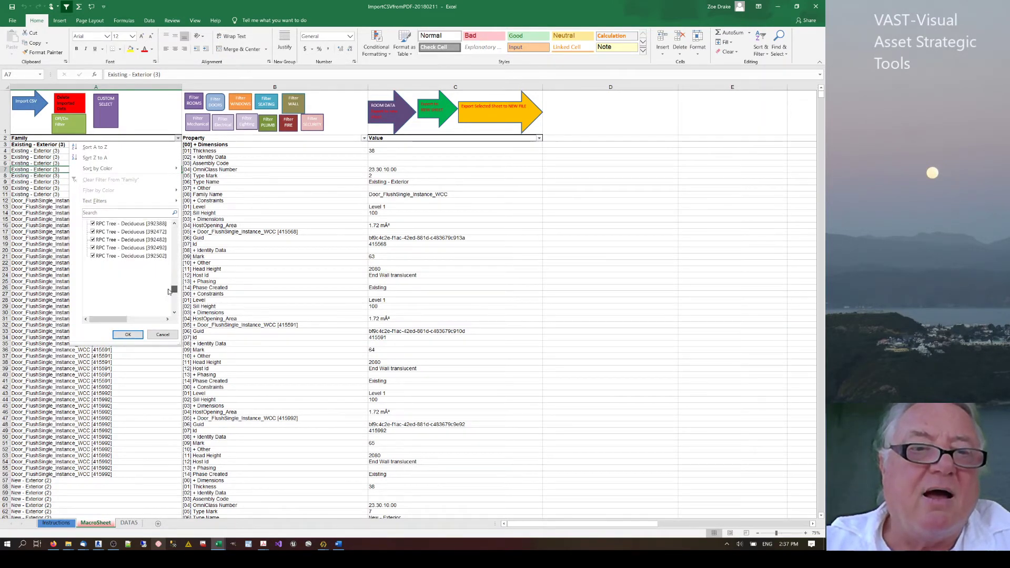
click(104, 214)
text(RPC Re)
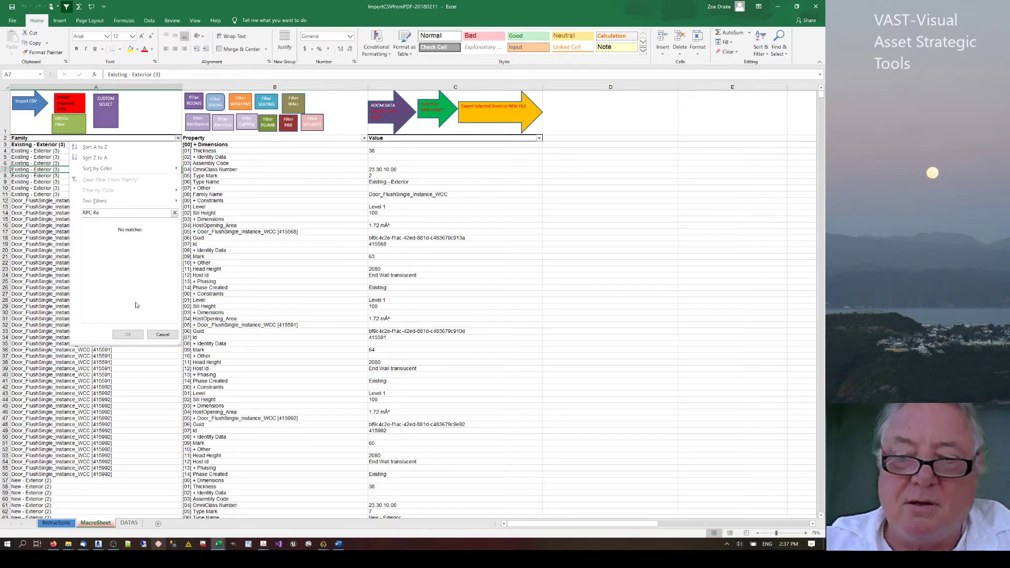
key(BackSpace)
key(BackSpace)
text(Tr)
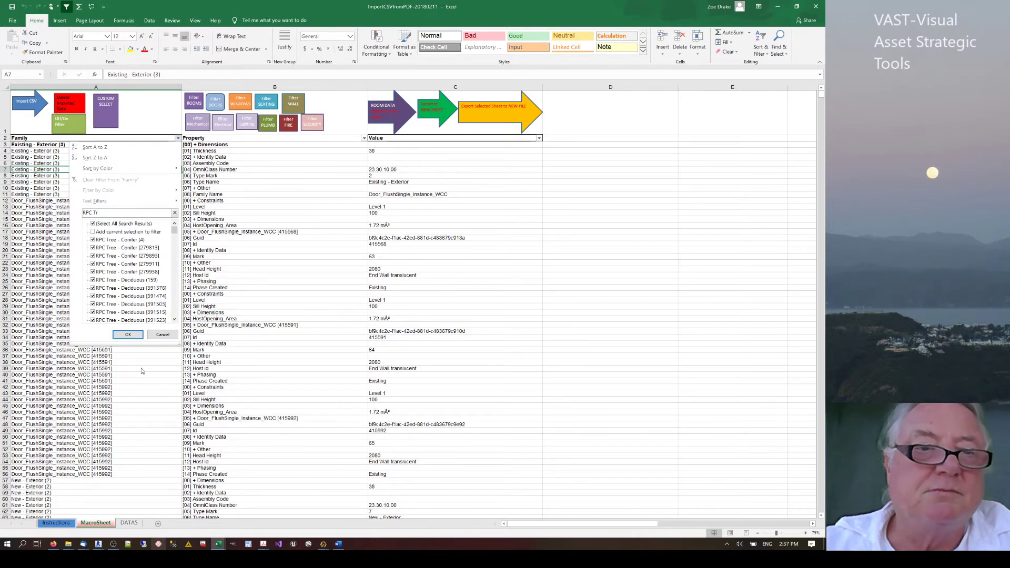
key(Return)
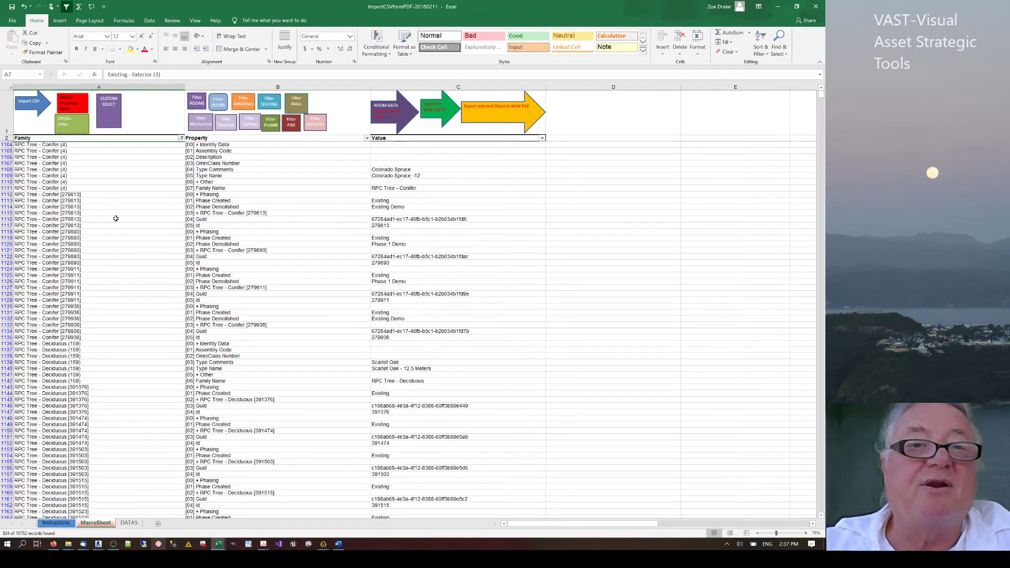
Export the filtered RPC Tree rows to a new DATA6 sheet, review it, and return to MacroSheet.
click(441, 107)
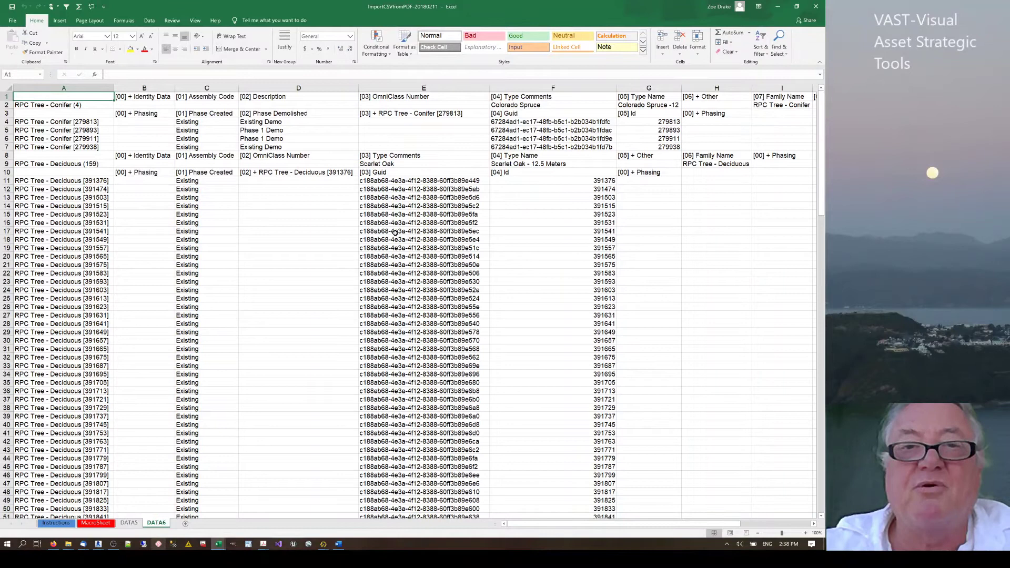
drag(821, 131, 818, 474)
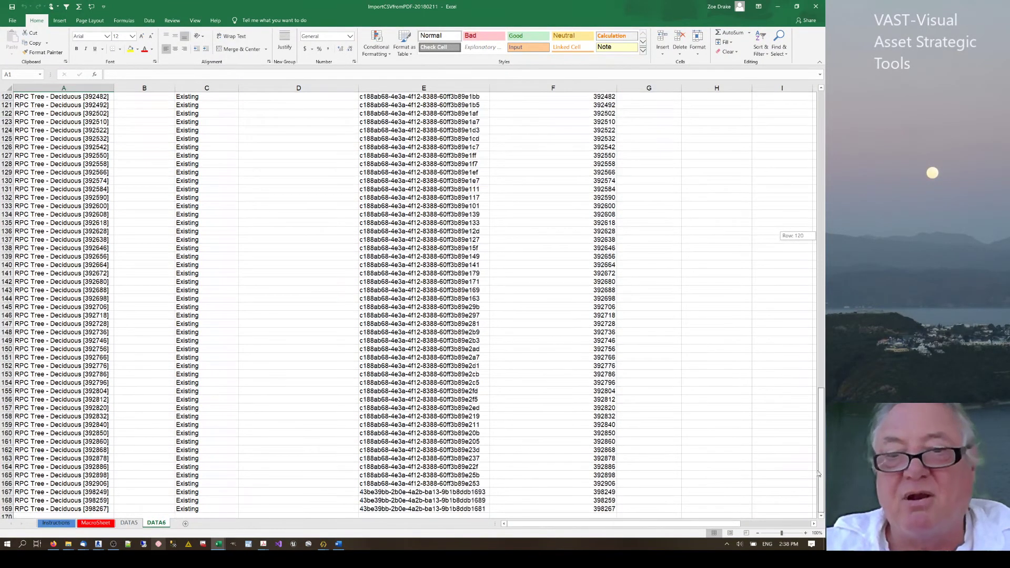
drag(825, 182, 822, 93)
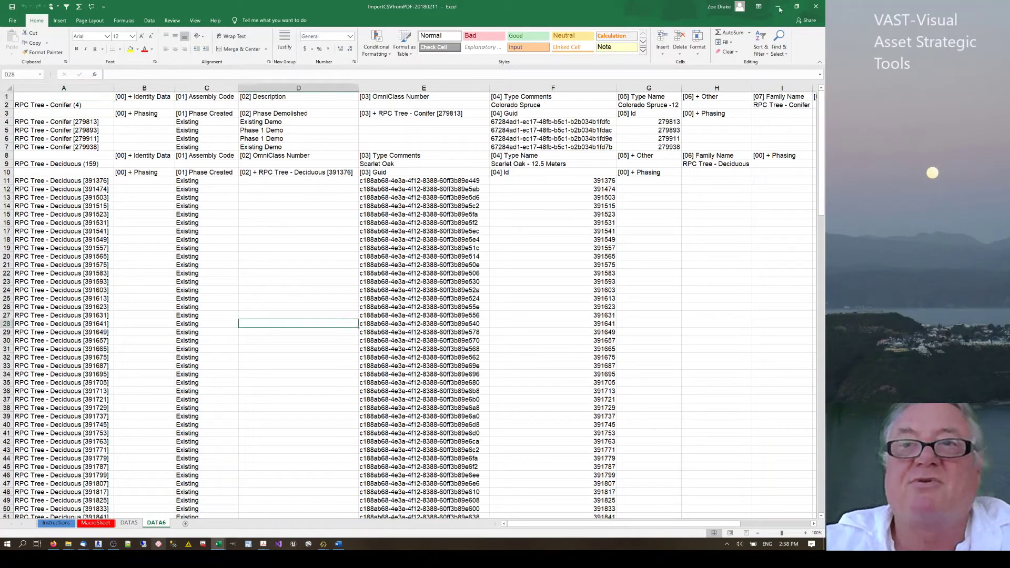
click(270, 197)
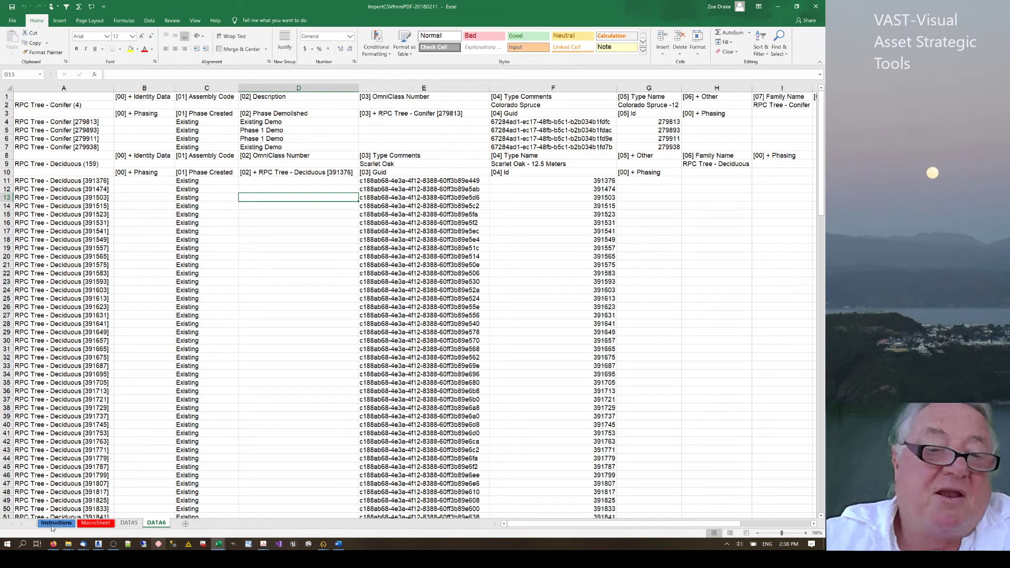
click(96, 523)
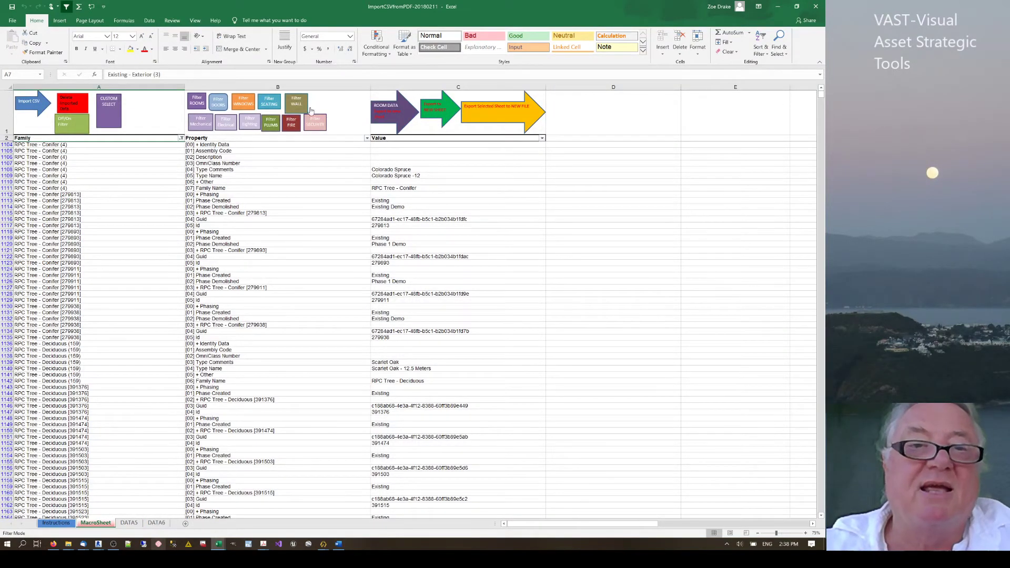
click(248, 201)
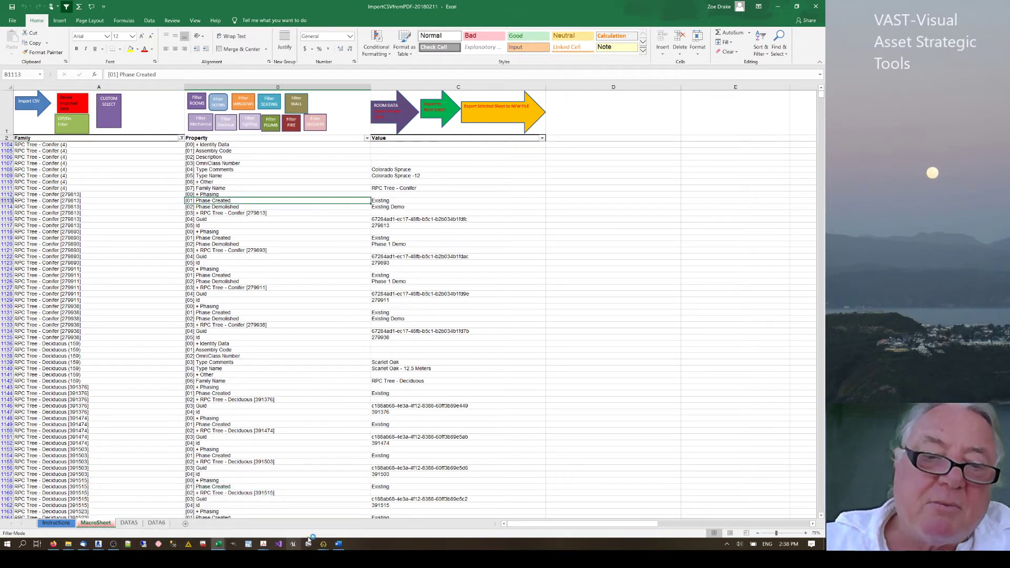
In Revit's 3D view, enable Section Box and drag its right side left to keep the built-up area.
mouse_move(98, 545)
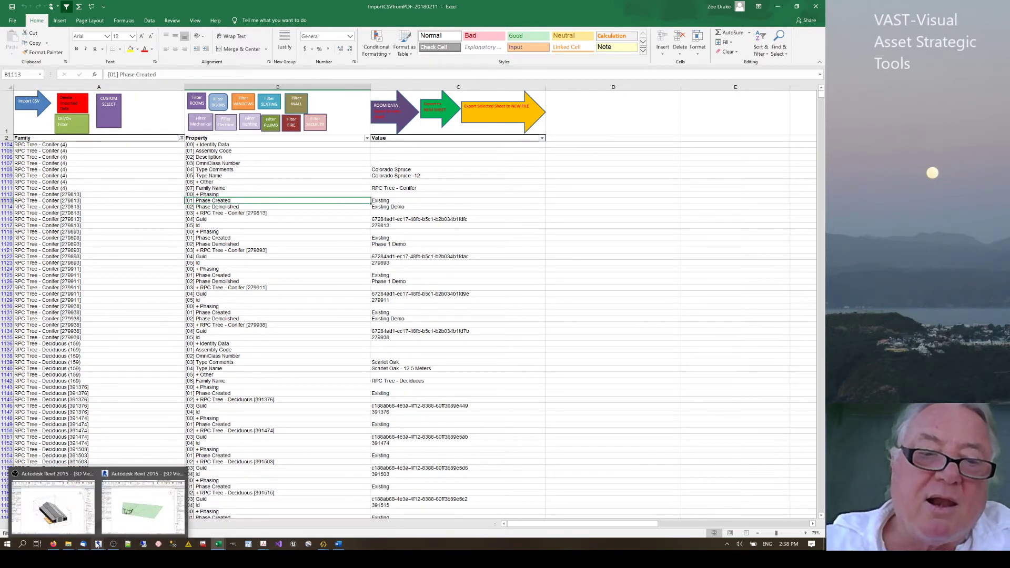
click(143, 505)
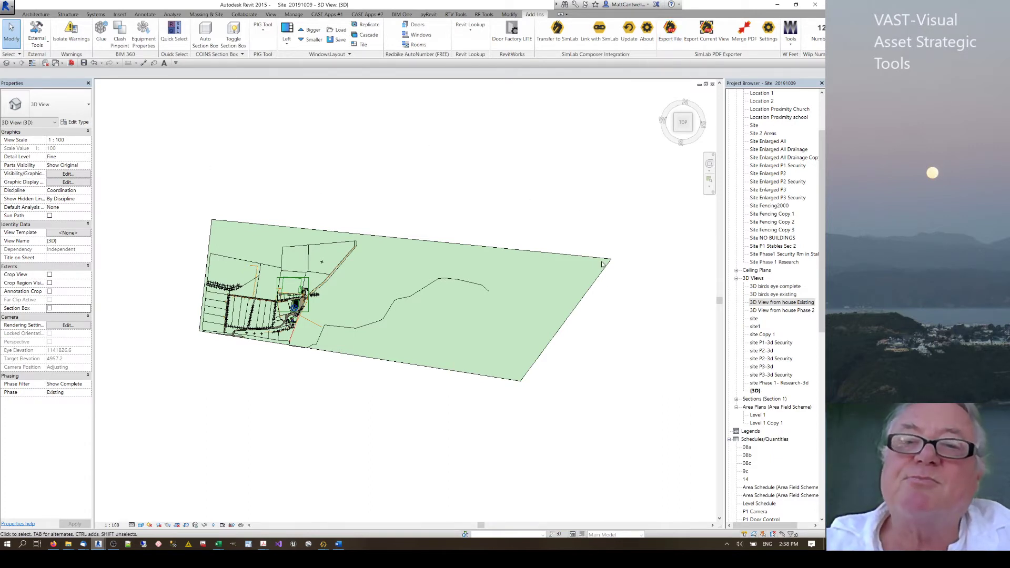
click(49, 309)
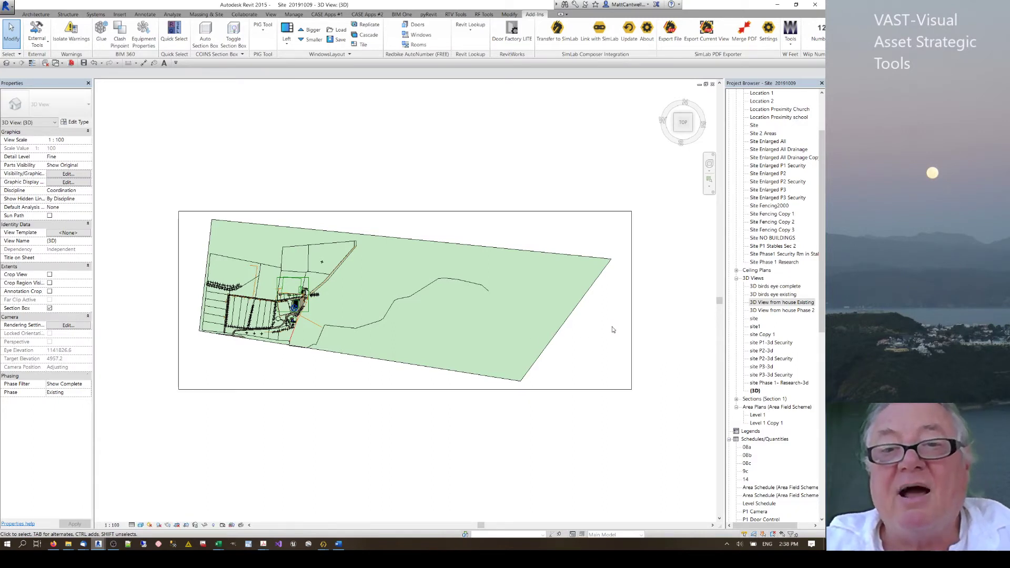
click(632, 300)
drag(632, 301, 347, 302)
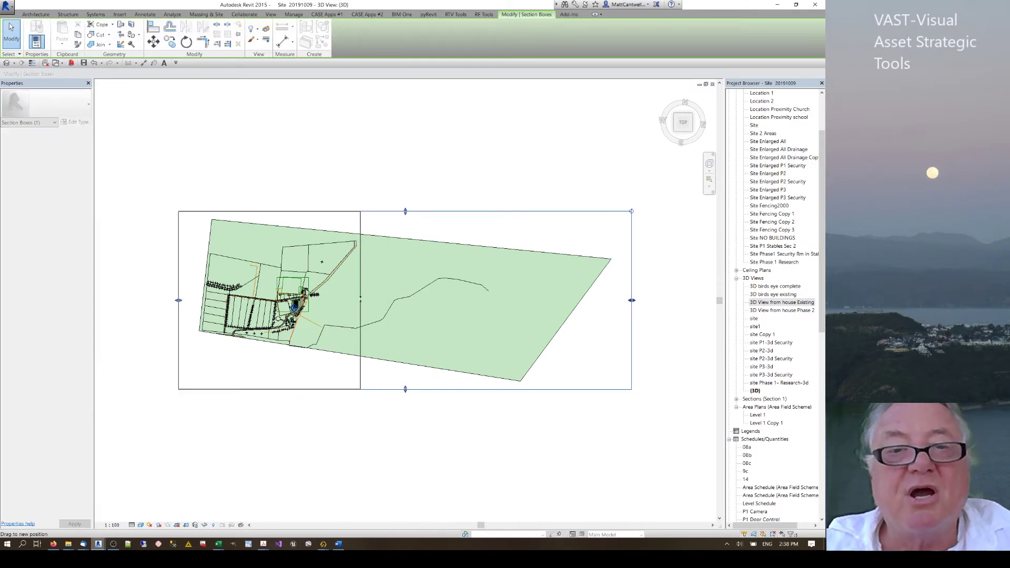
click(342, 423)
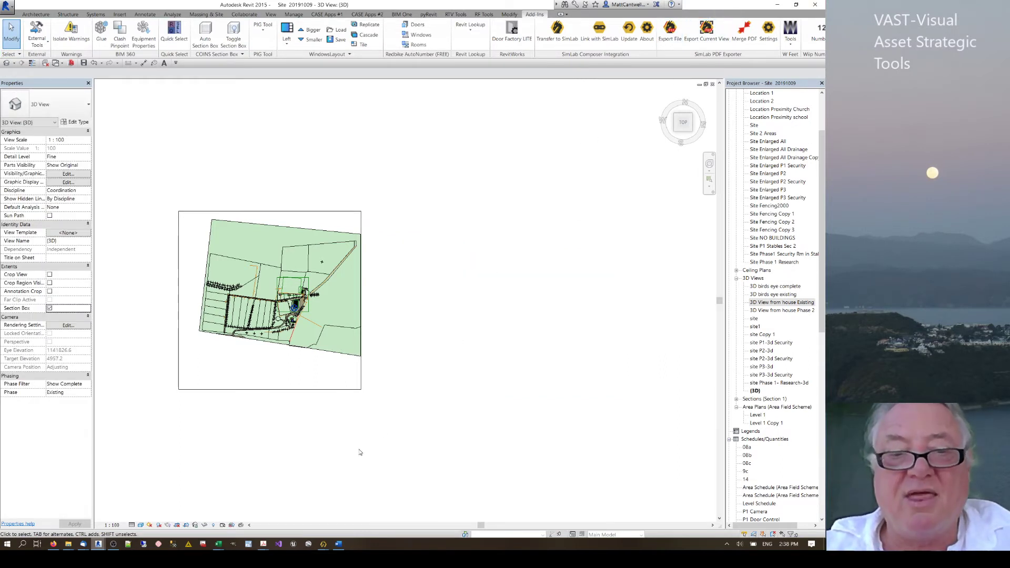
Bring site 3d existing.pdf to the front and zoom out until the whole site is visible.
mouse_move(273, 548)
click(406, 503)
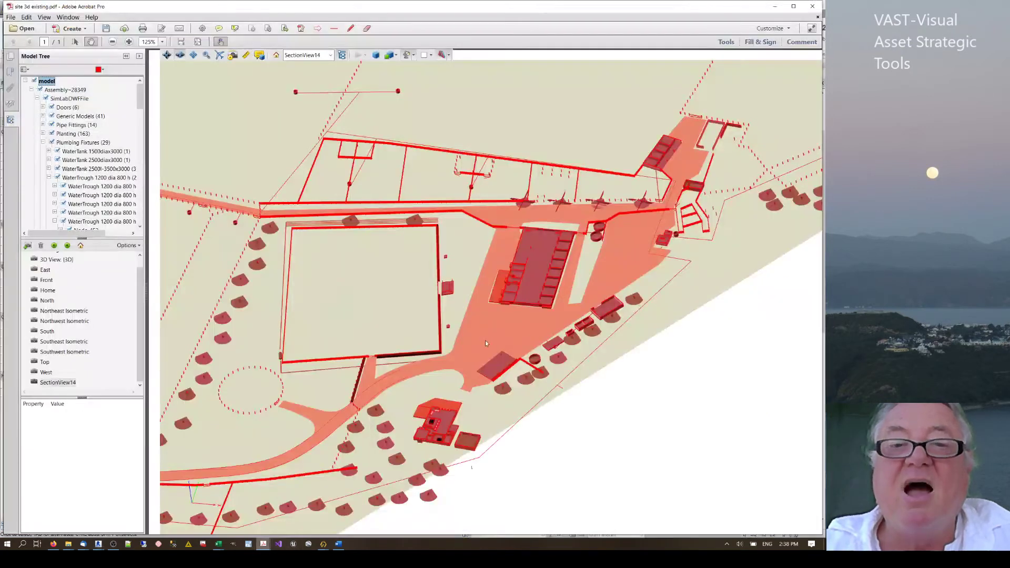
scroll(572, 416, down, 3)
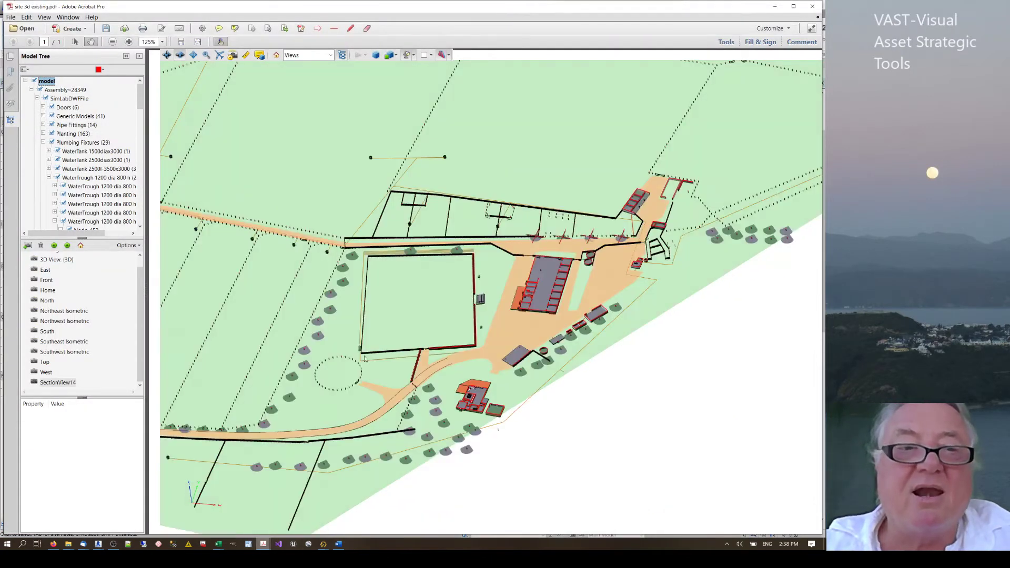
scroll(410, 344, down, 3)
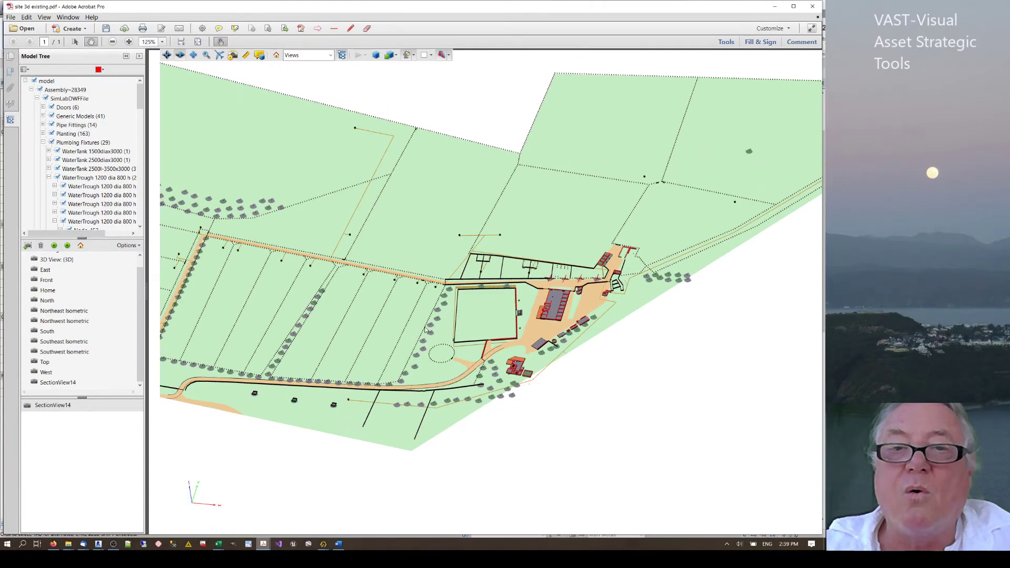
scroll(437, 325, down, 4)
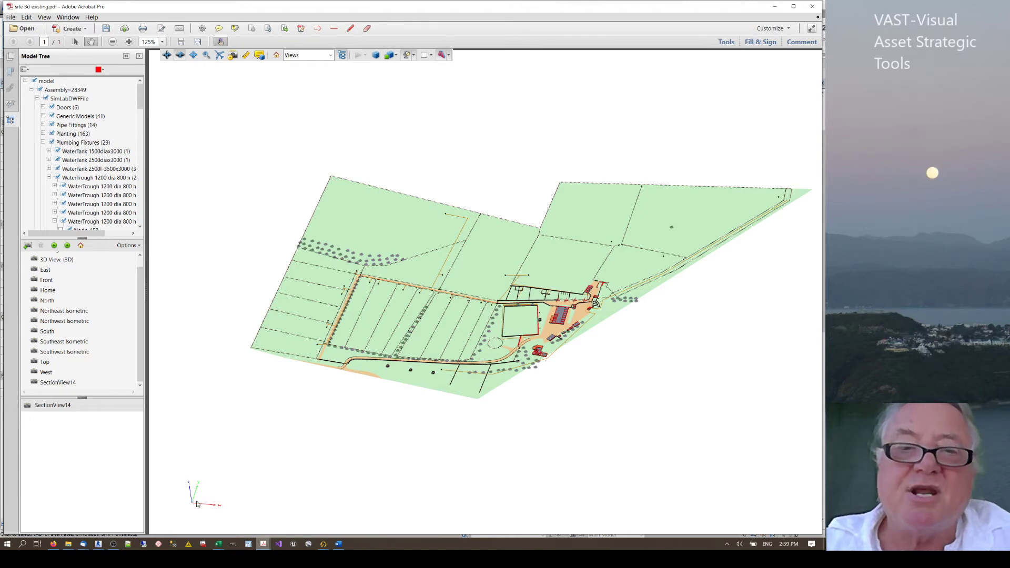
Switch to Revit's 3D site view, still cropped by its section box.
mouse_move(98, 544)
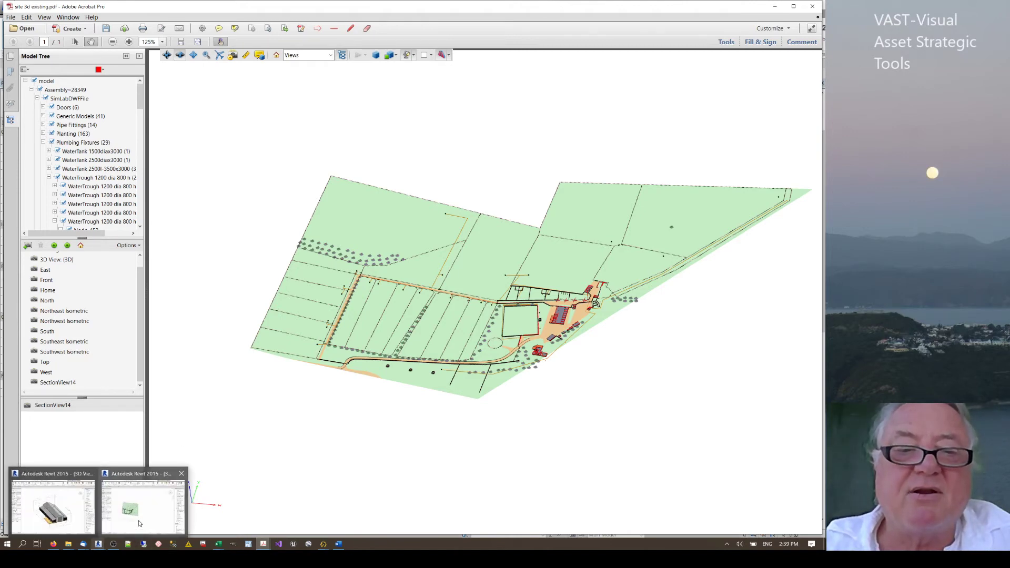
click(140, 524)
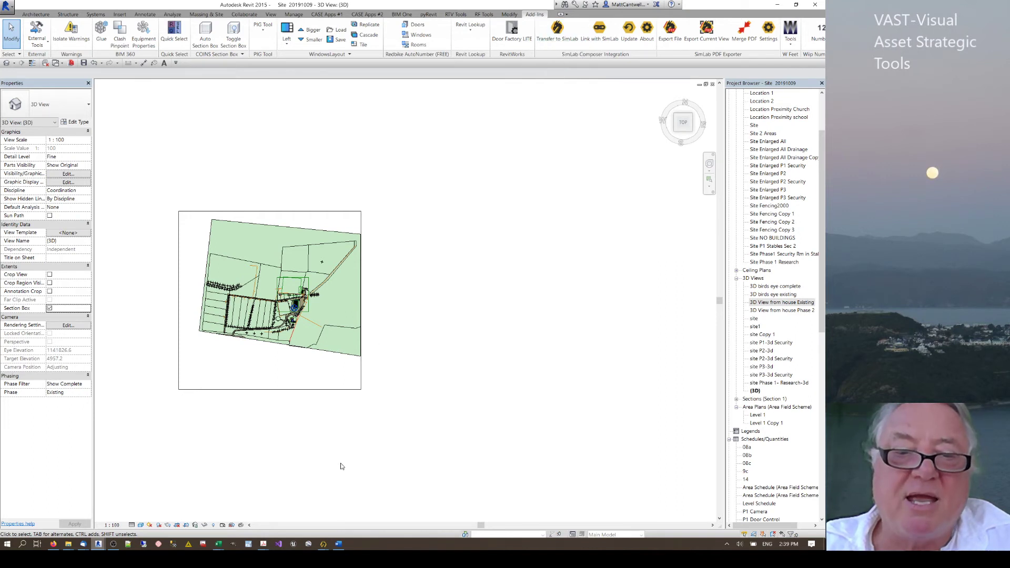
mouse_move(323, 545)
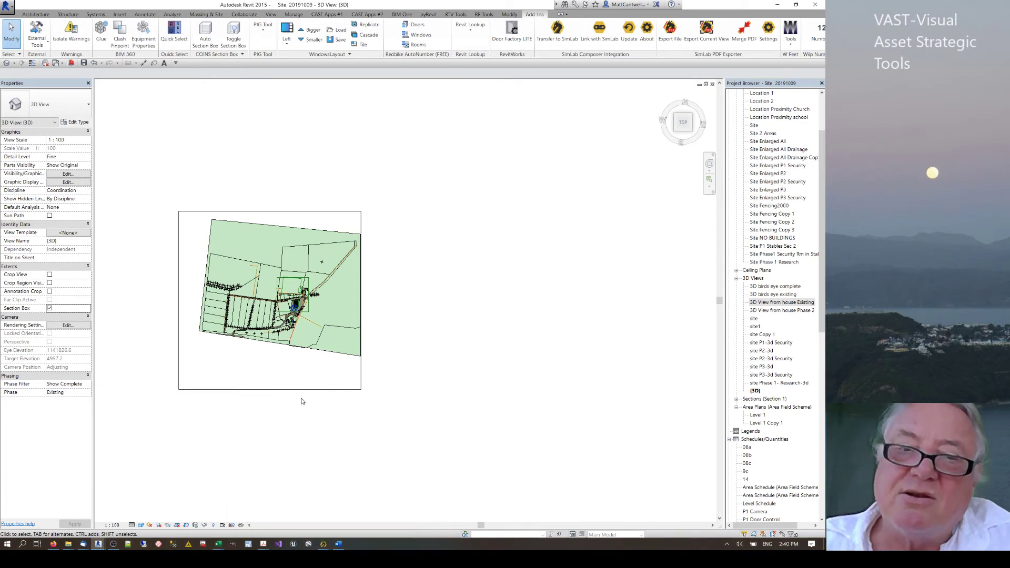
Drag the section box's bottom grip up and top grip down to re-crop the site, then deselect it.
click(262, 391)
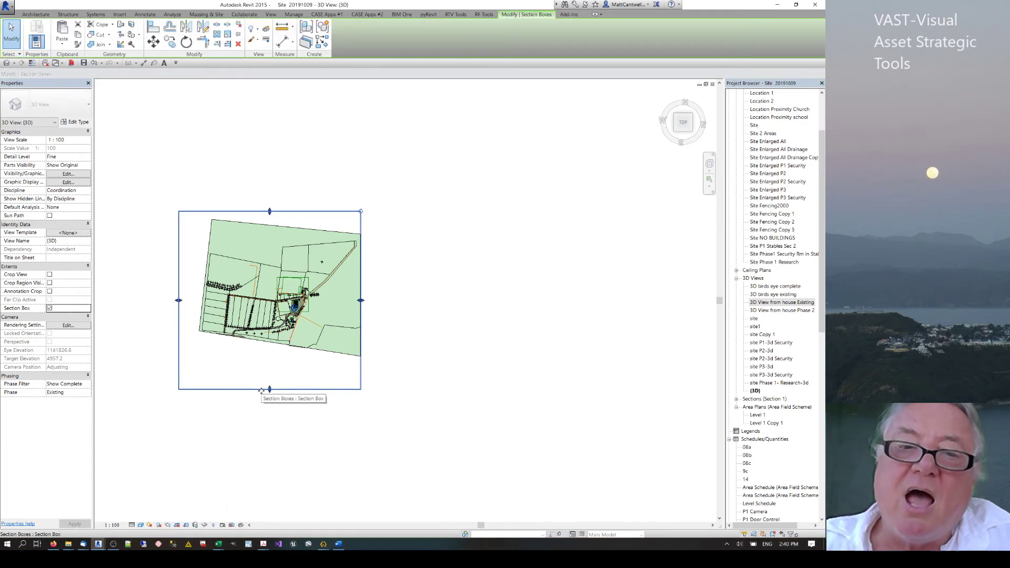
drag(269, 391, 277, 355)
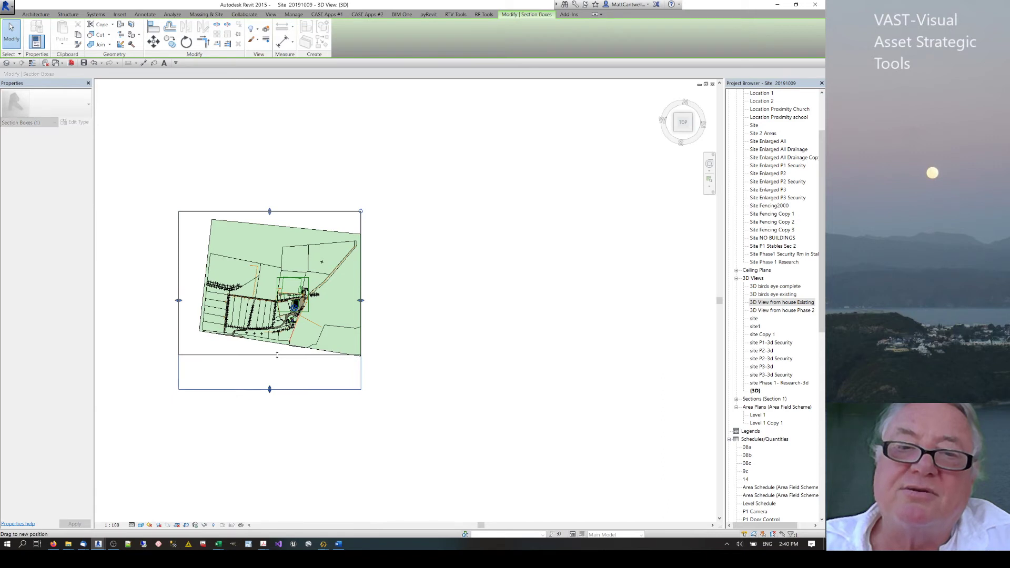
drag(279, 223, 273, 221)
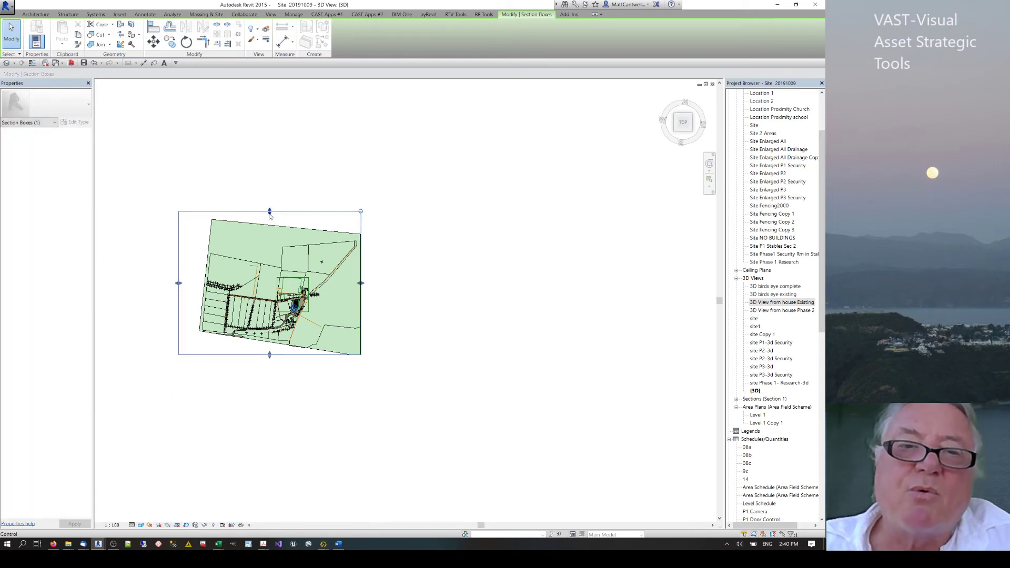
drag(269, 213, 269, 232)
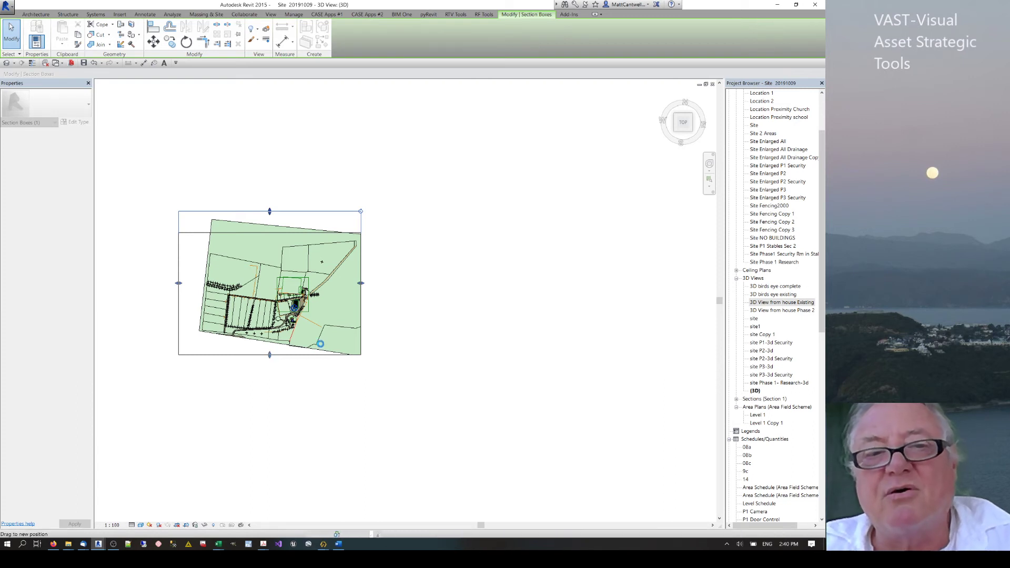
click(293, 375)
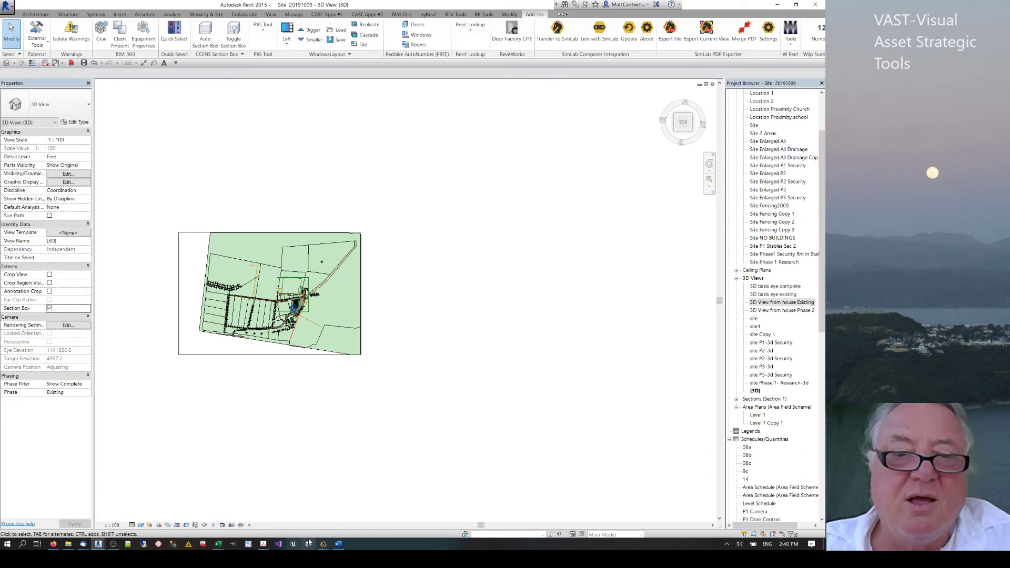
Try exporting the SimLab site scene as a 3D PDF and close the 'No license found' notice.
click(339, 518)
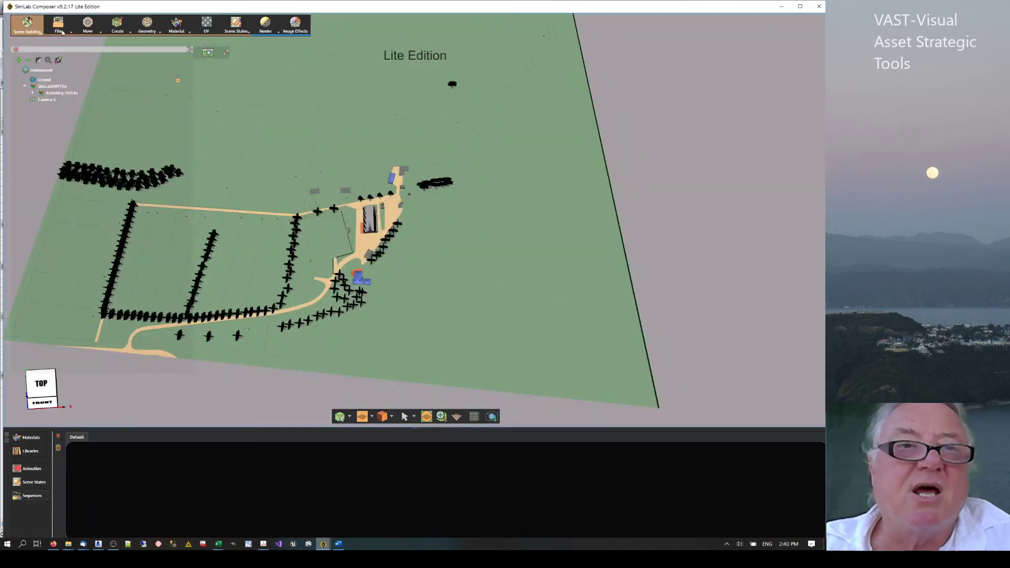
click(67, 32)
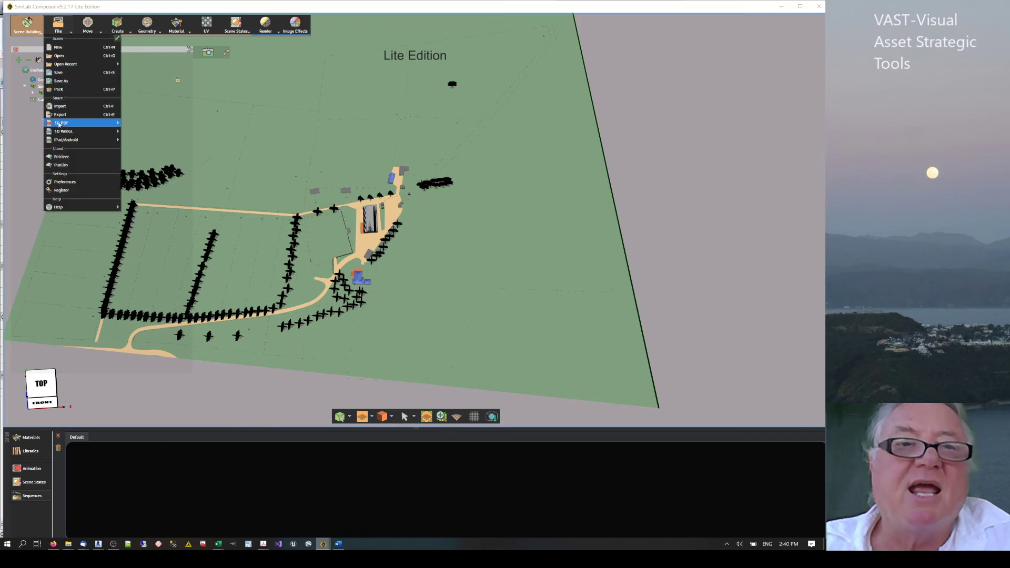
mouse_move(59, 125)
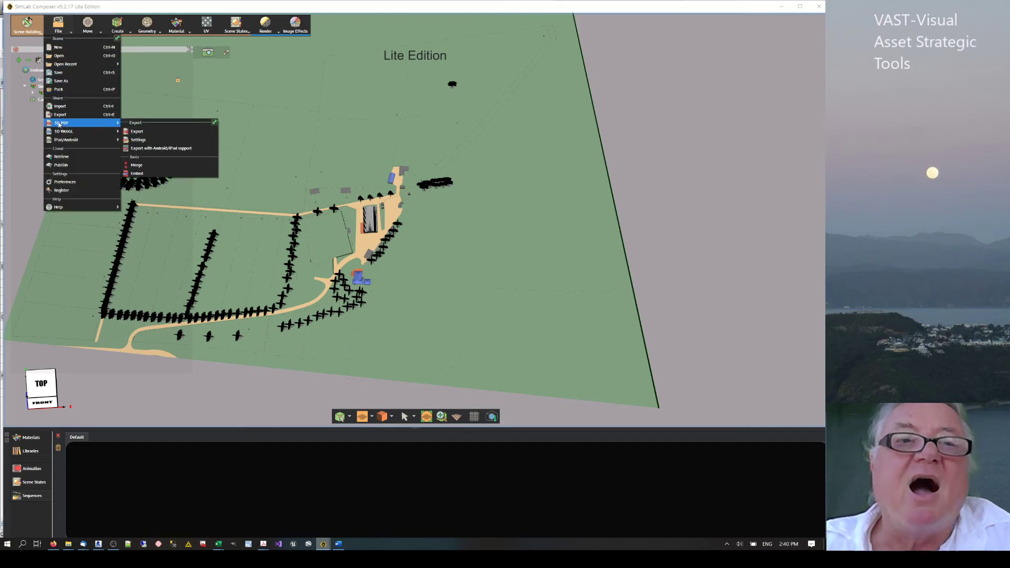
click(138, 132)
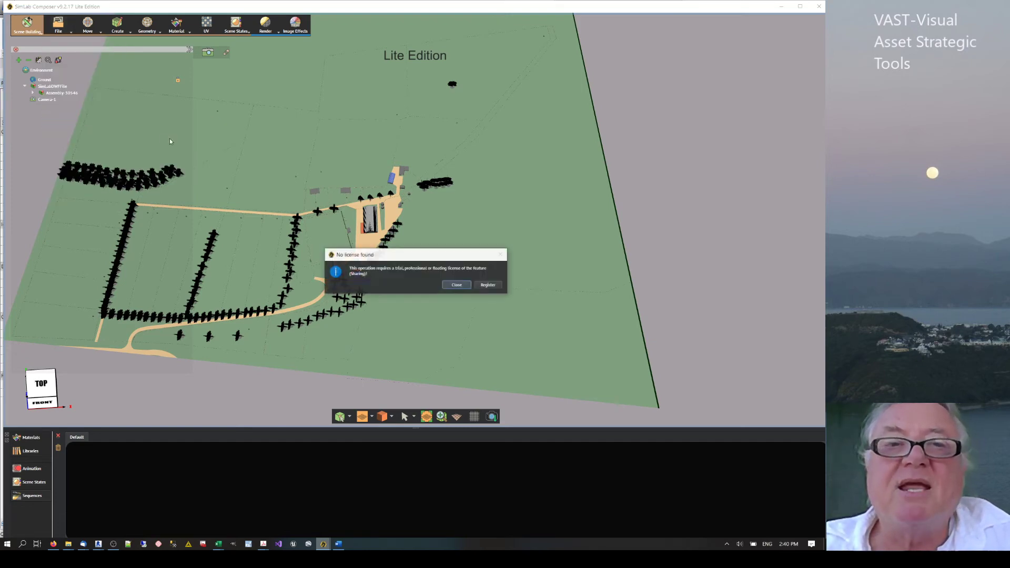
click(457, 286)
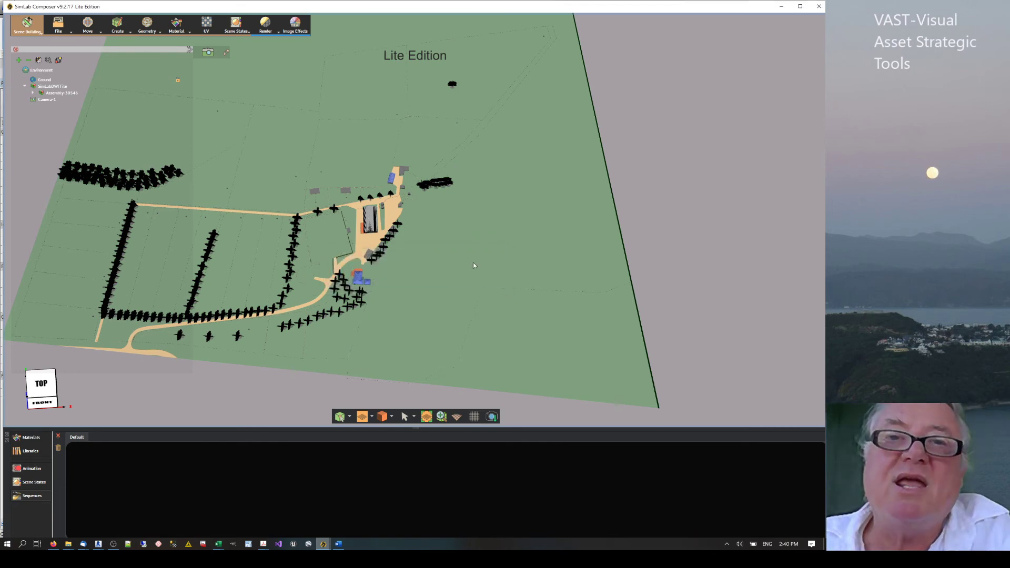
scroll(473, 263, down, 5)
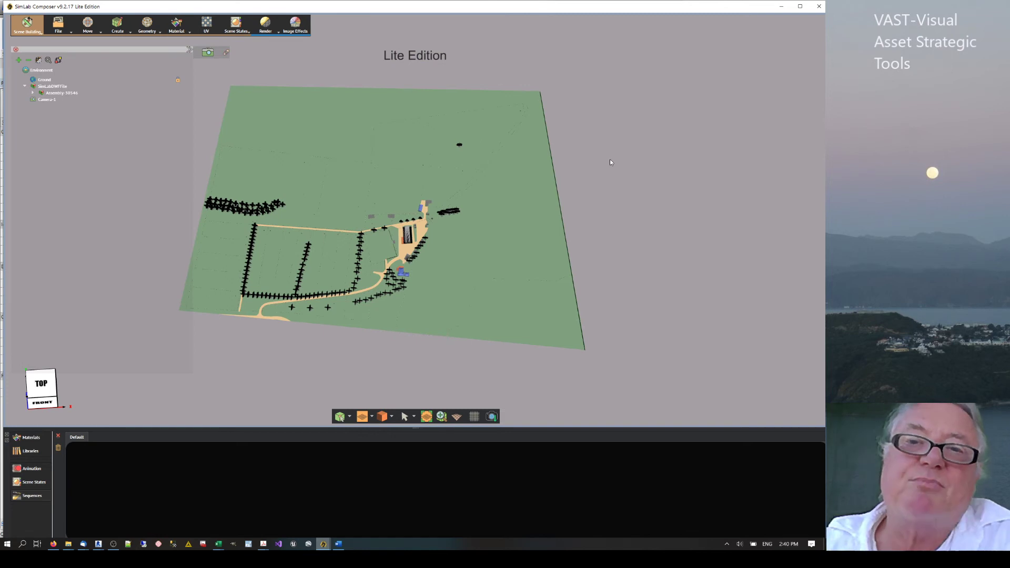
scroll(610, 162, down, 3)
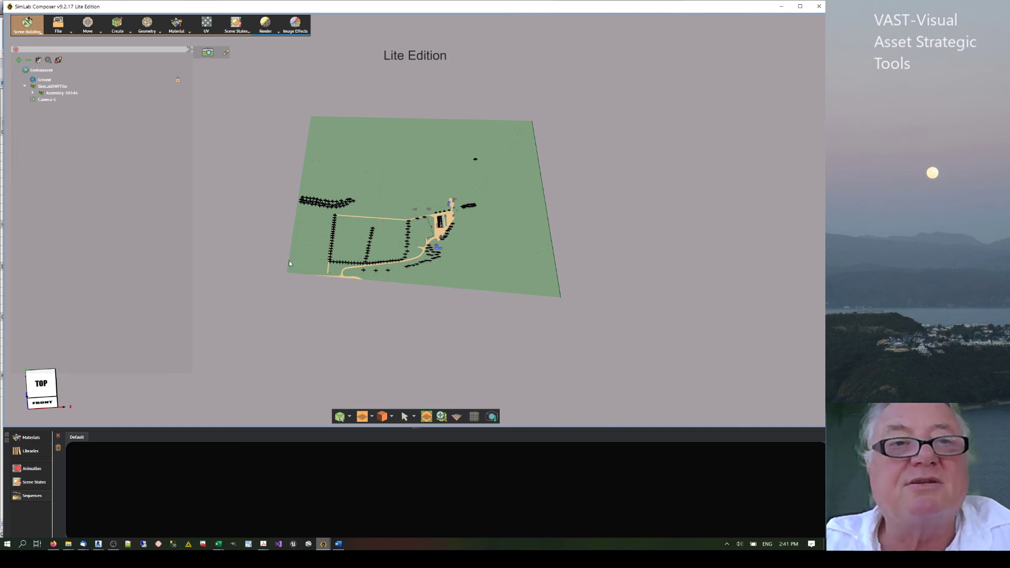
mouse_move(289, 270)
mouse_down()
mouse_move(279, 243)
mouse_move(281, 255)
mouse_up()
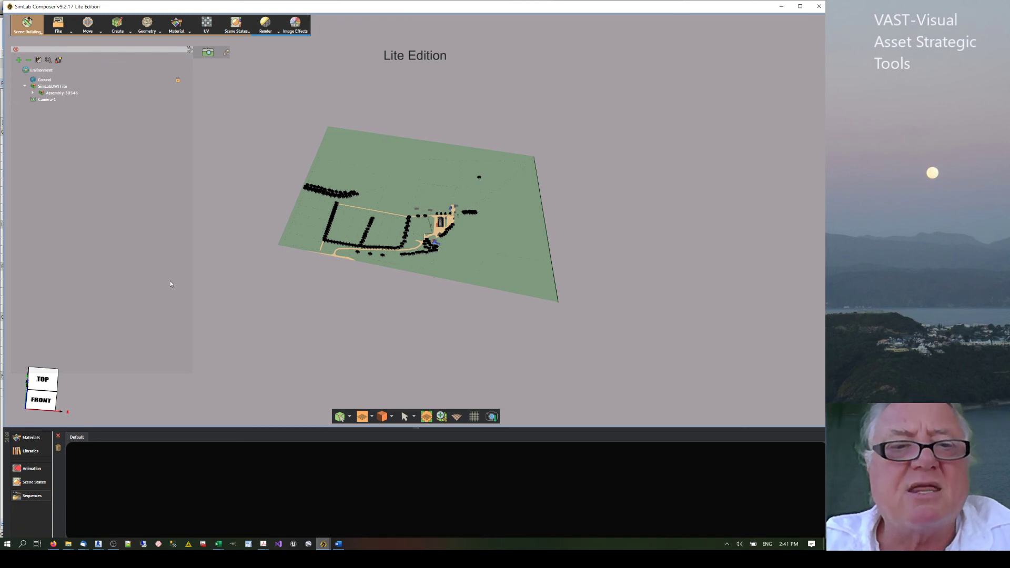
click(48, 401)
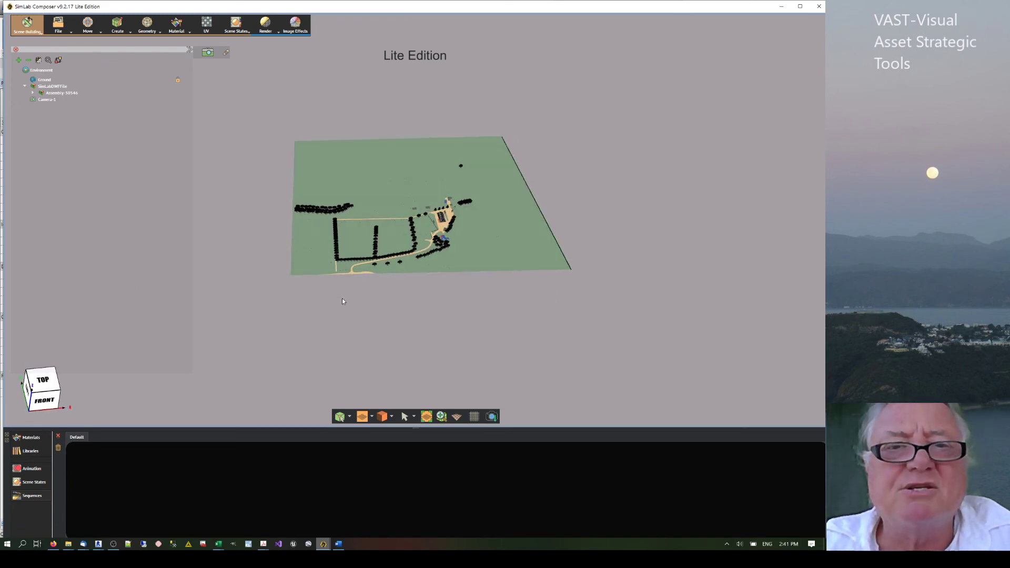
drag(403, 322, 352, 330)
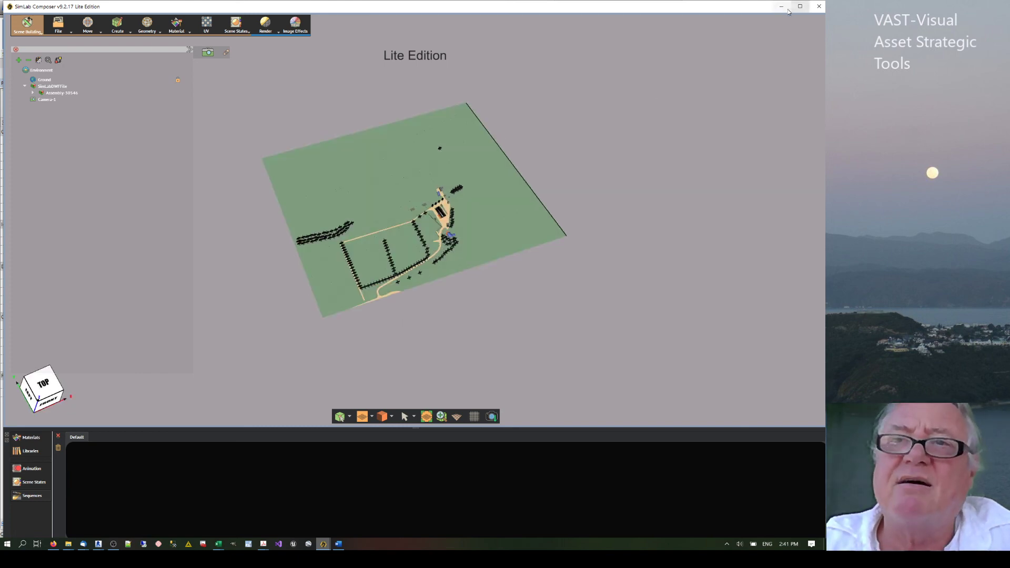
click(98, 544)
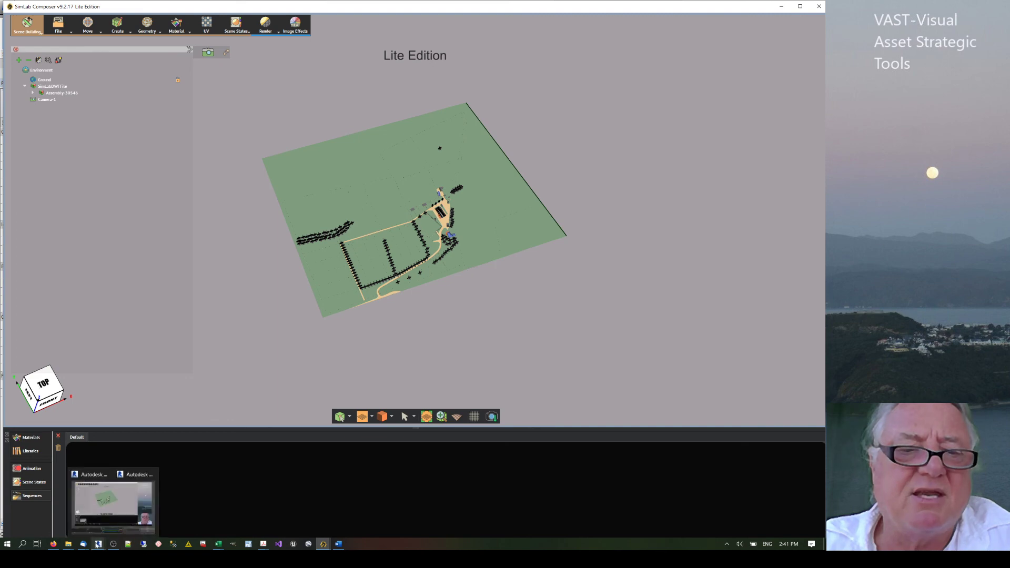
Go via the Revit 3D view back to site 3d existing.pdf in Acrobat.
click(133, 524)
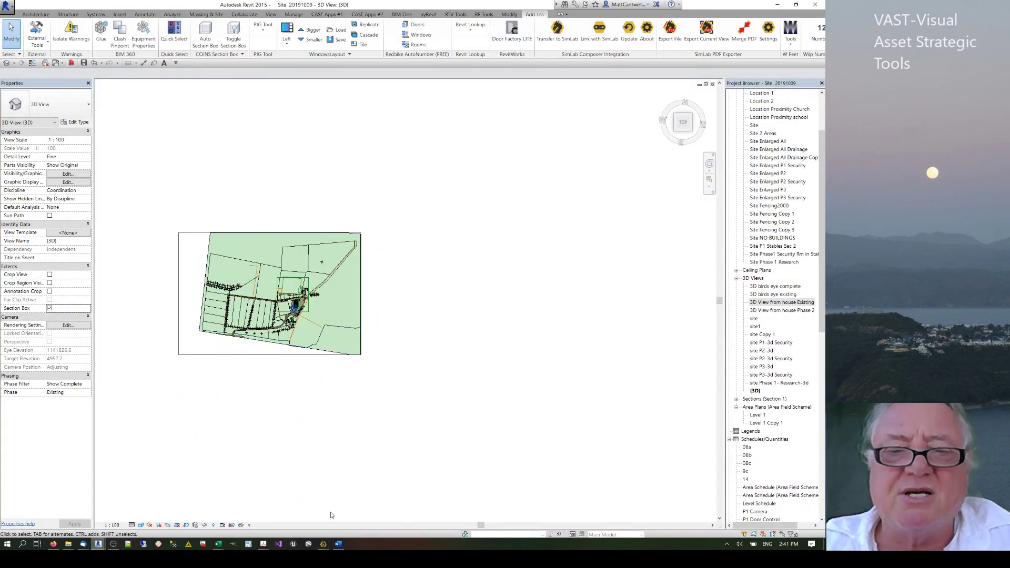
mouse_move(297, 550)
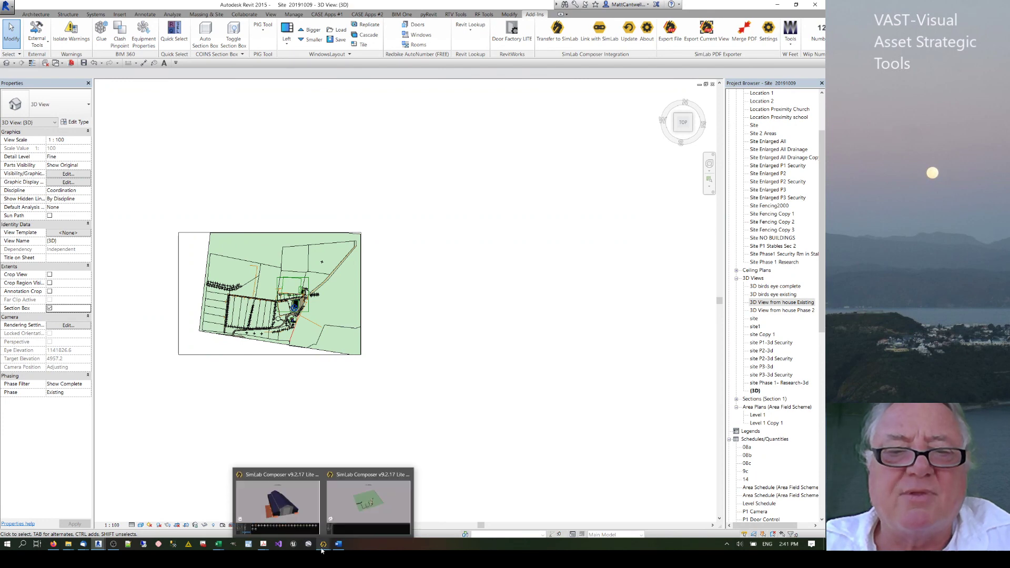
mouse_move(249, 548)
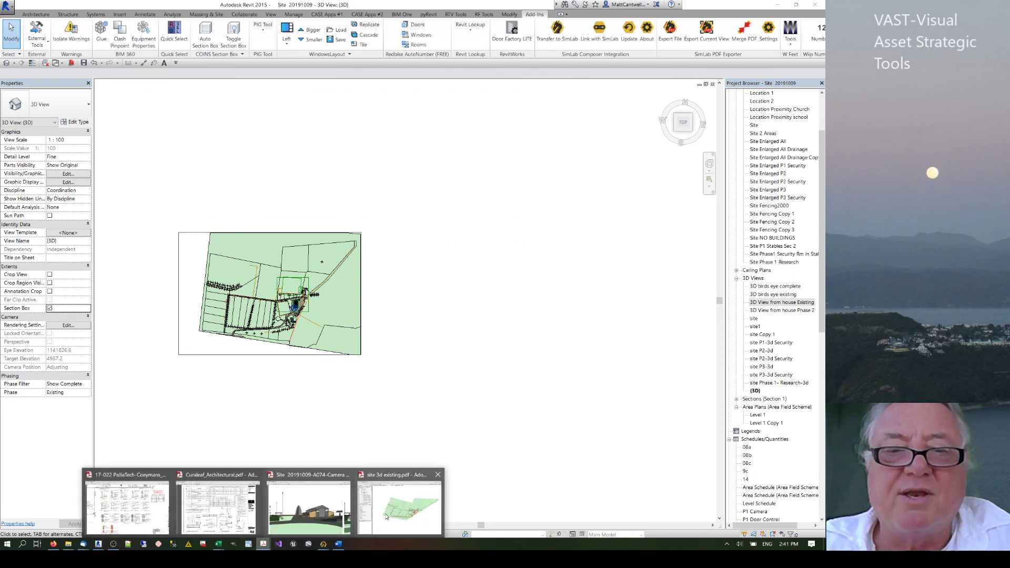
click(403, 503)
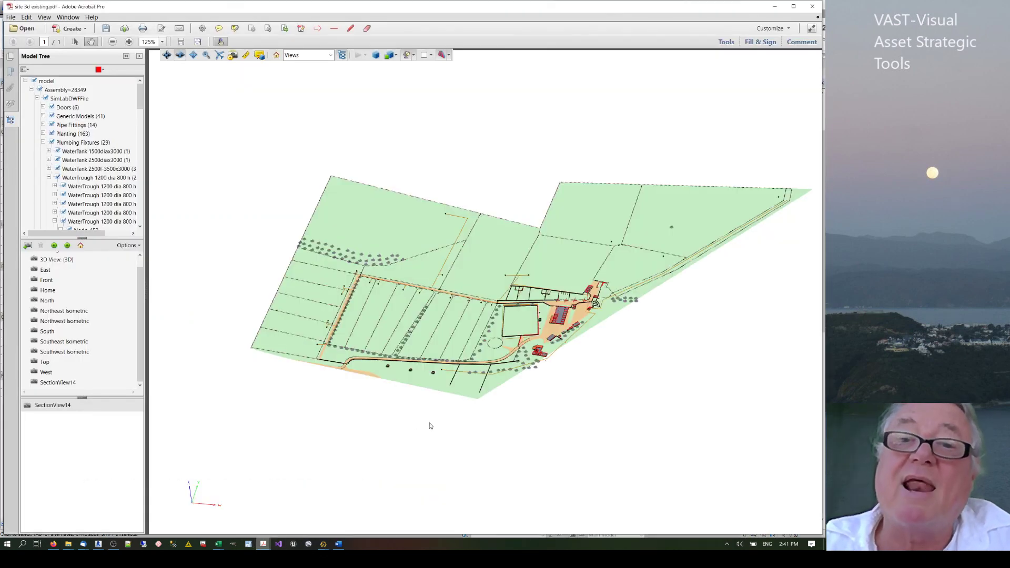